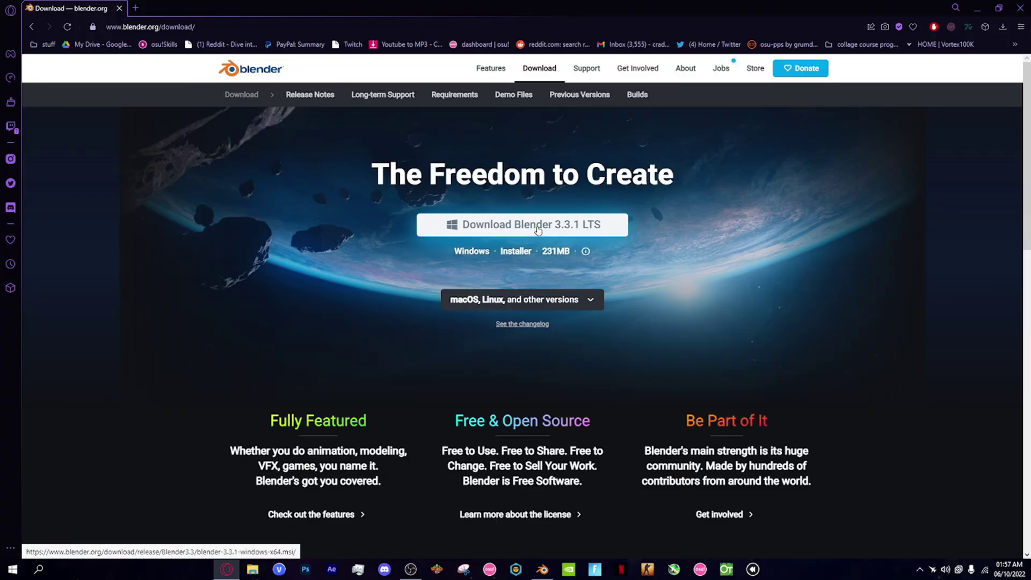
Step: Download the Blender 3.3.1 LTS Windows installer from blender.org's download page
{"action": "scroll", "coordinate": [562, 322], "scroll_direction": "down", "scroll_amount": 3}
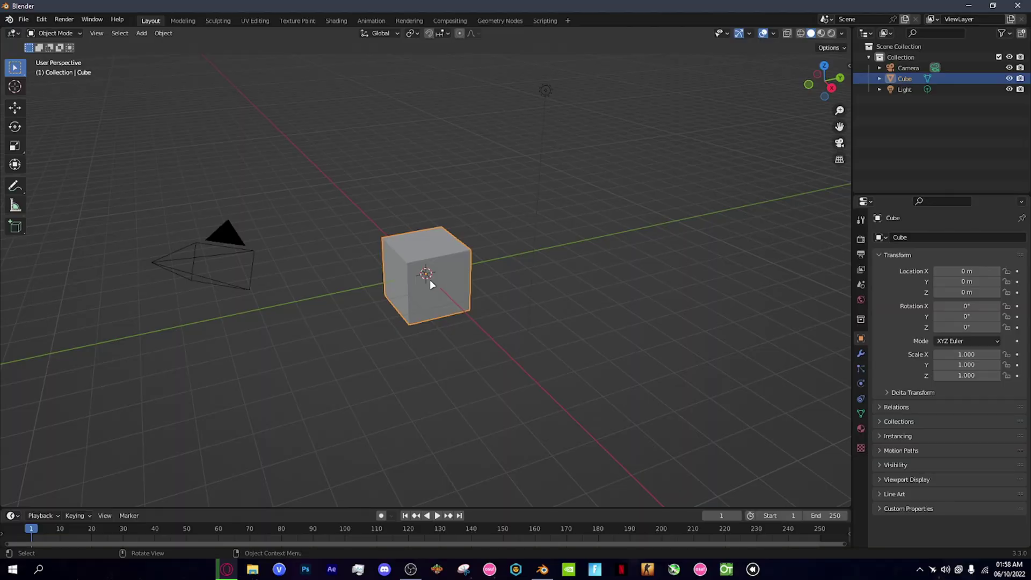
Step: Delete the default cube using its Object Context Menu
{"action": "right_click", "coordinate": [431, 280]}
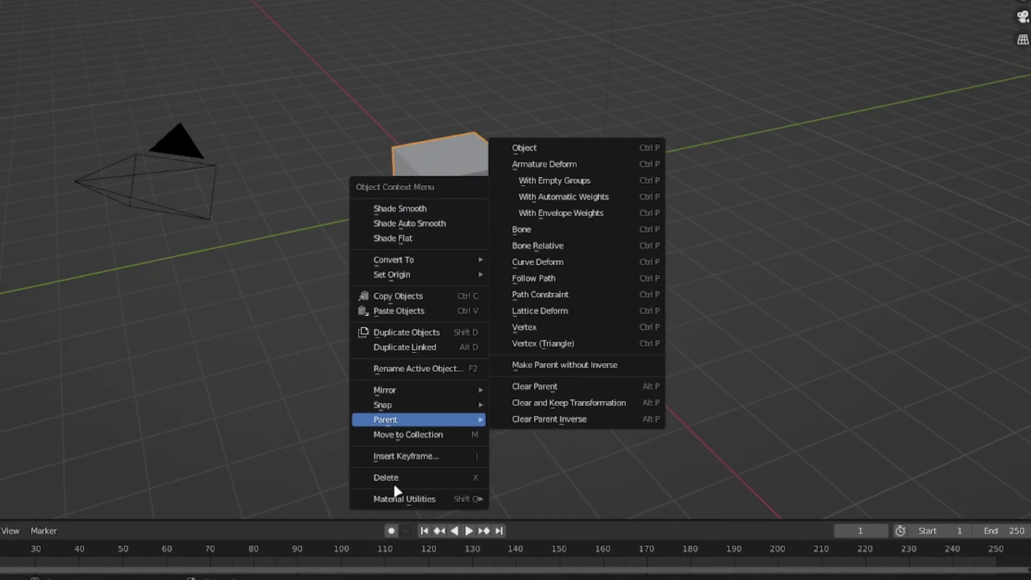
{"action": "left_click", "coordinate": [379, 477]}
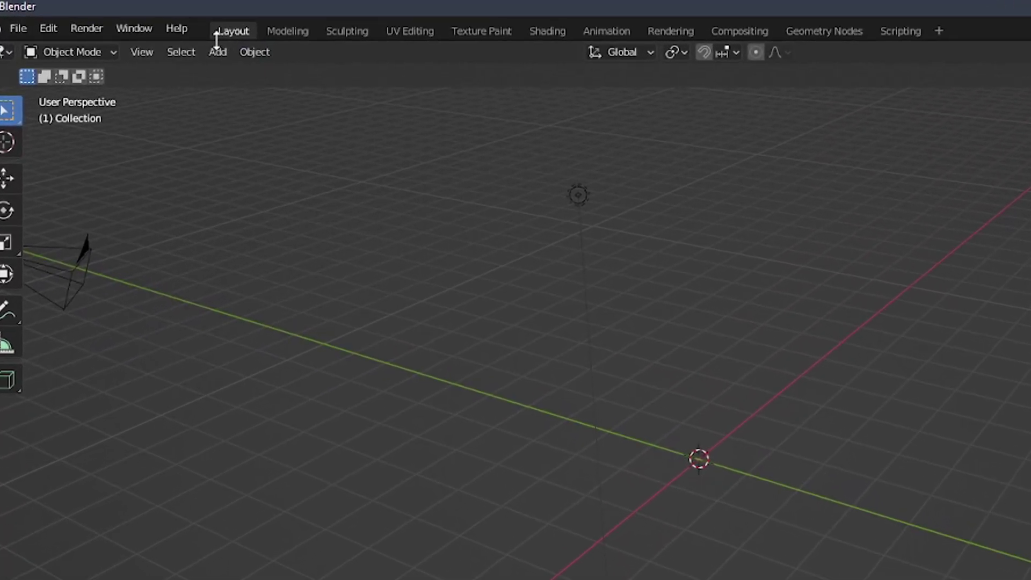
Step: Add a text object and edit its content to read 'pls subscribe'
{"action": "left_click", "coordinate": [218, 52]}
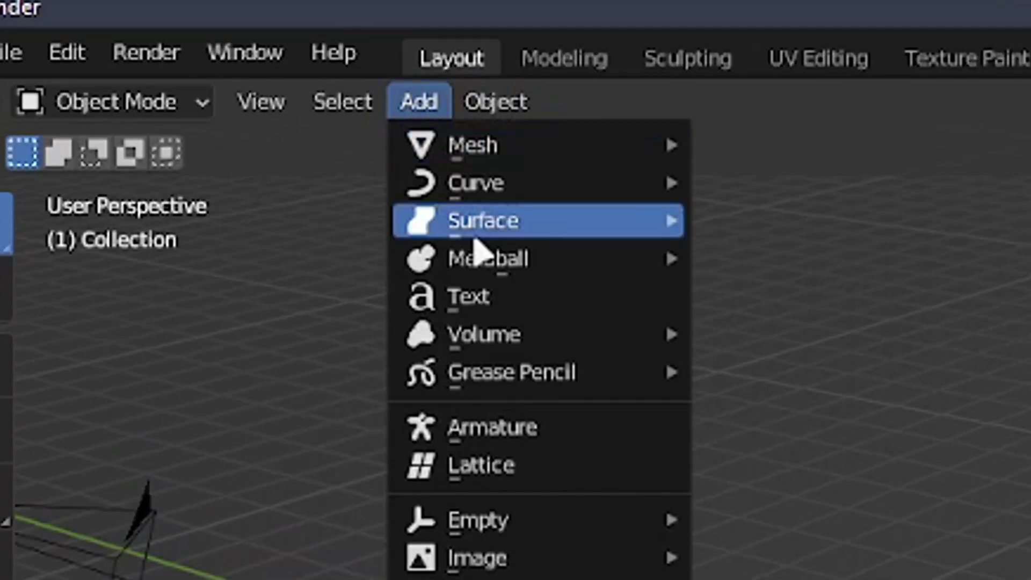
{"action": "left_click", "coordinate": [472, 303]}
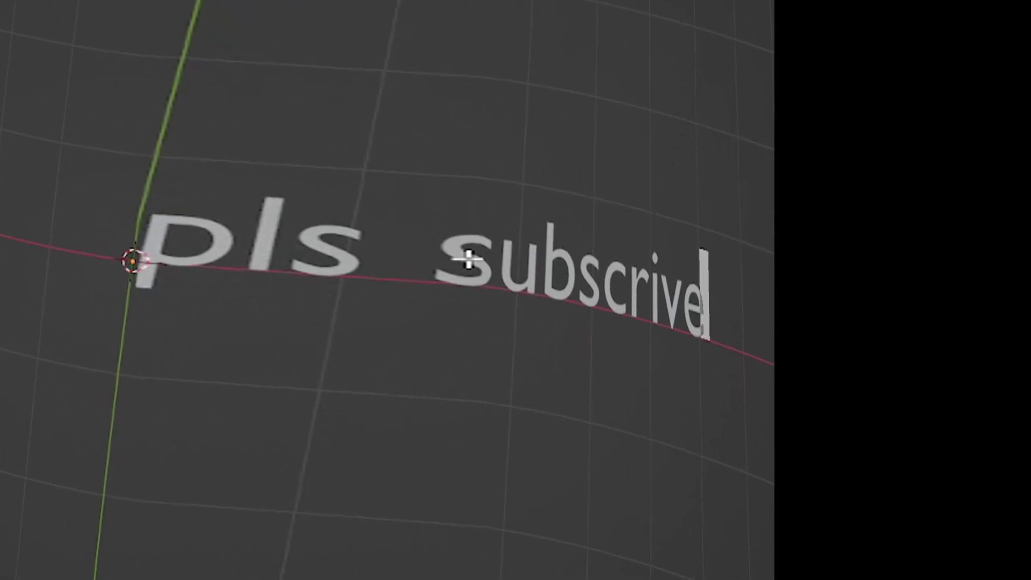
{"action": "key", "text": "BackSpace"}
{"action": "key", "text": "BackSpace"}
{"action": "key", "text": "BackSpace"}
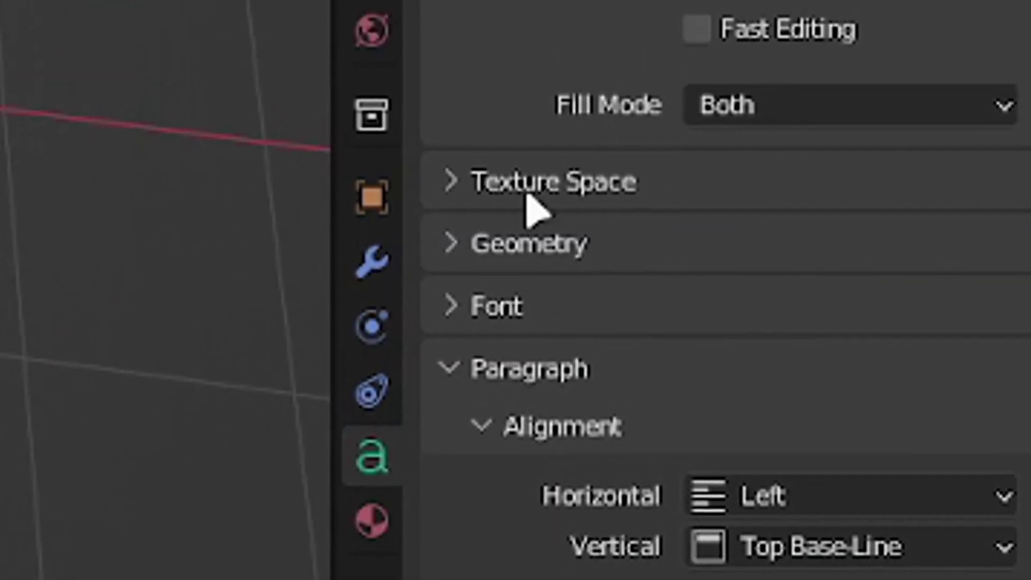
Step: Set the text's Geometry Extrude to 0.18 m and orbit to inspect the depth
{"action": "left_click", "coordinate": [457, 246]}
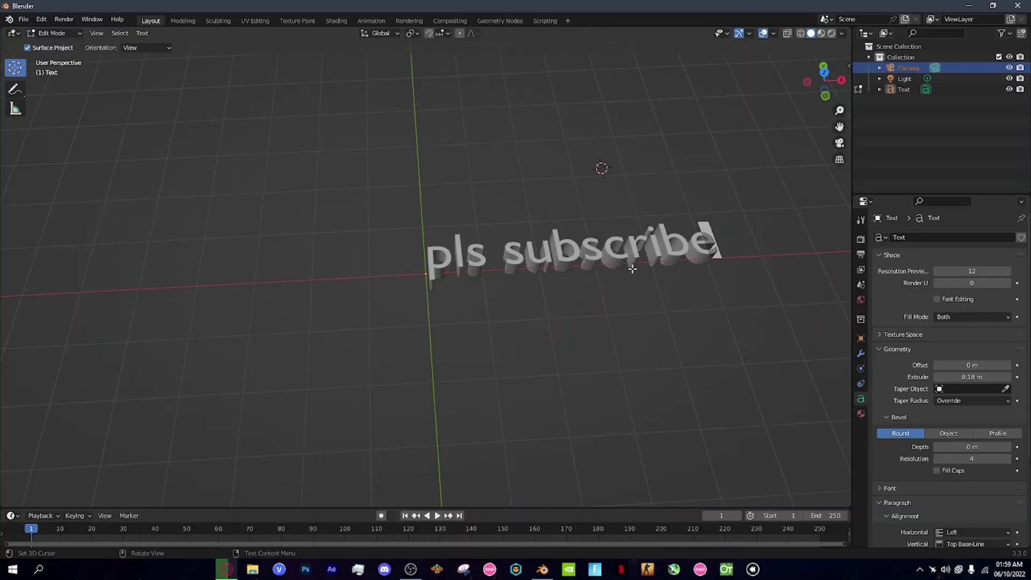
{"action": "left_click", "coordinate": [839, 144]}
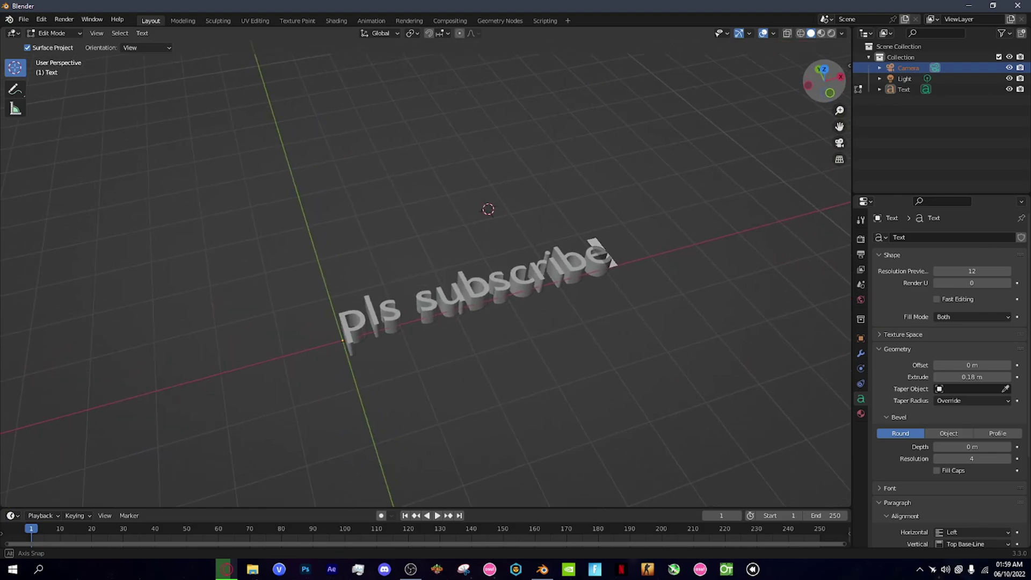
{"action": "left_click_drag", "start_coordinate": [823, 81], "coordinate": [832, 81]}
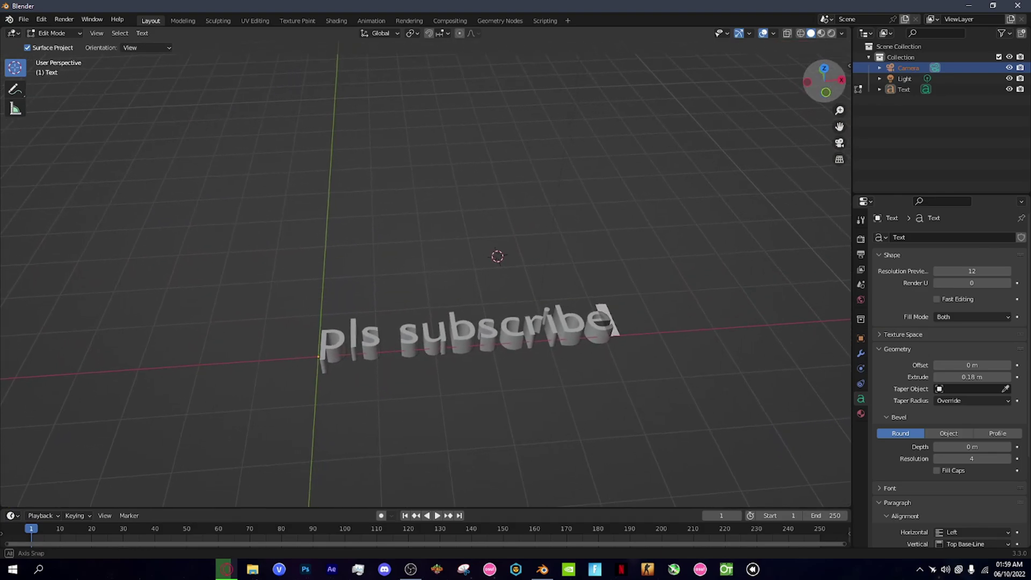
{"action": "left_click_drag", "start_coordinate": [840, 126], "coordinate": [837, 113]}
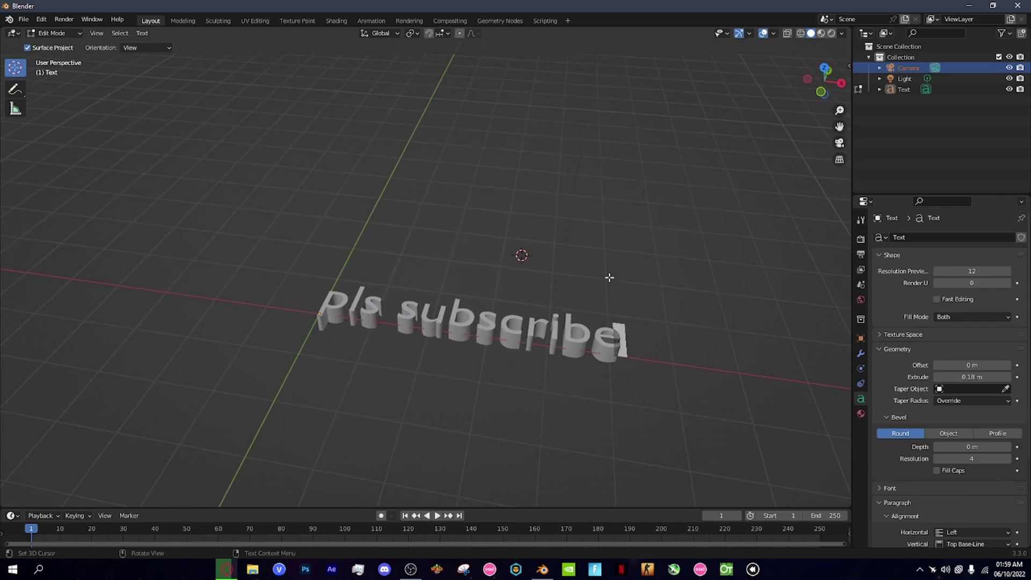
{"action": "middle_click_drag", "start_coordinate": [609, 277], "coordinate": [569, 290]}
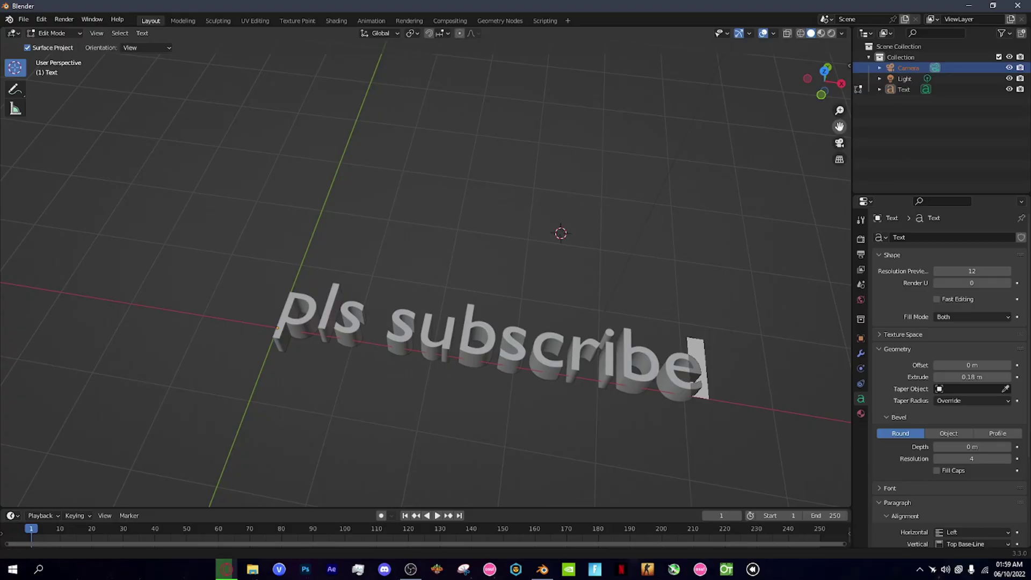
{"action": "middle_click_drag", "start_coordinate": [569, 290], "coordinate": [567, 261]}
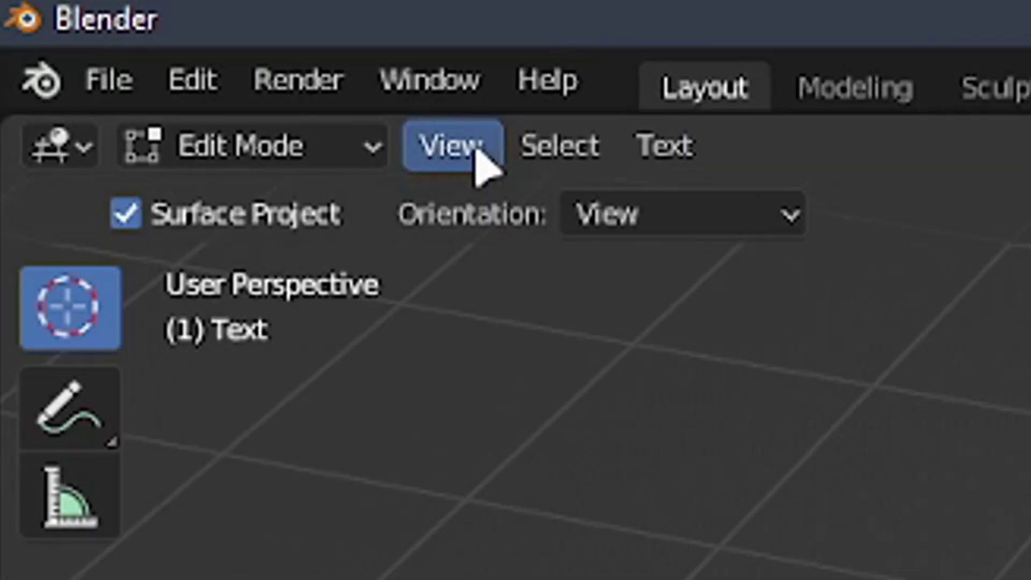
Step: Align the active camera to the current view and widen its focal length to about 35 mm
{"action": "left_click", "coordinate": [475, 153]}
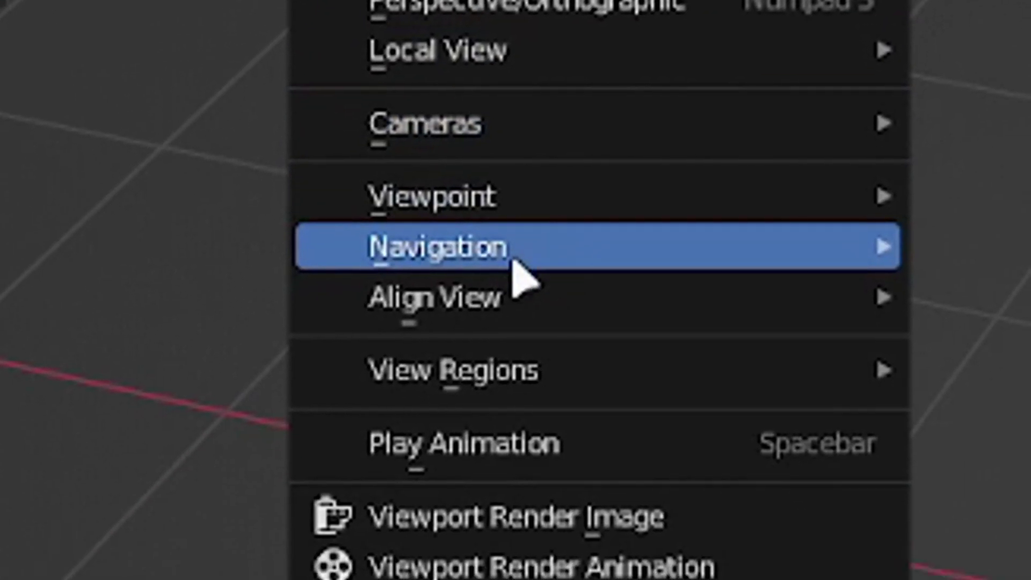
{"action": "mouse_move", "coordinate": [313, 263]}
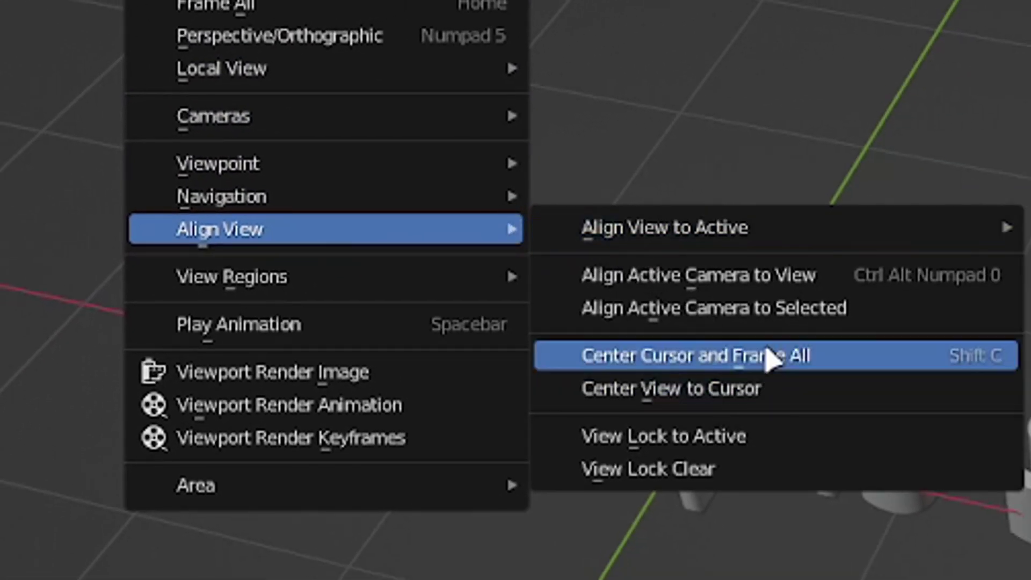
{"action": "left_click", "coordinate": [764, 290]}
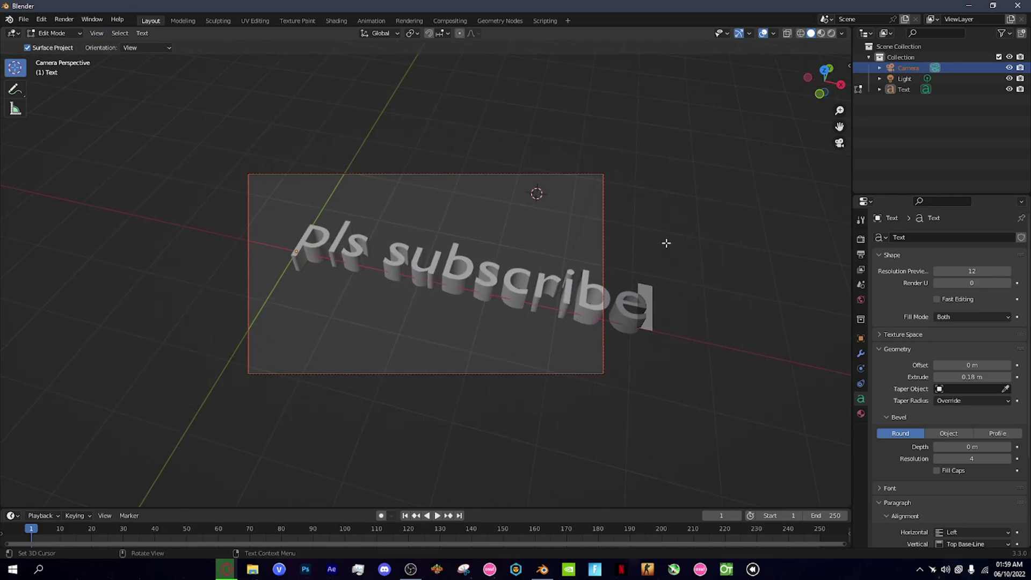
{"action": "scroll", "coordinate": [309, 228], "scroll_direction": "up", "scroll_amount": 2}
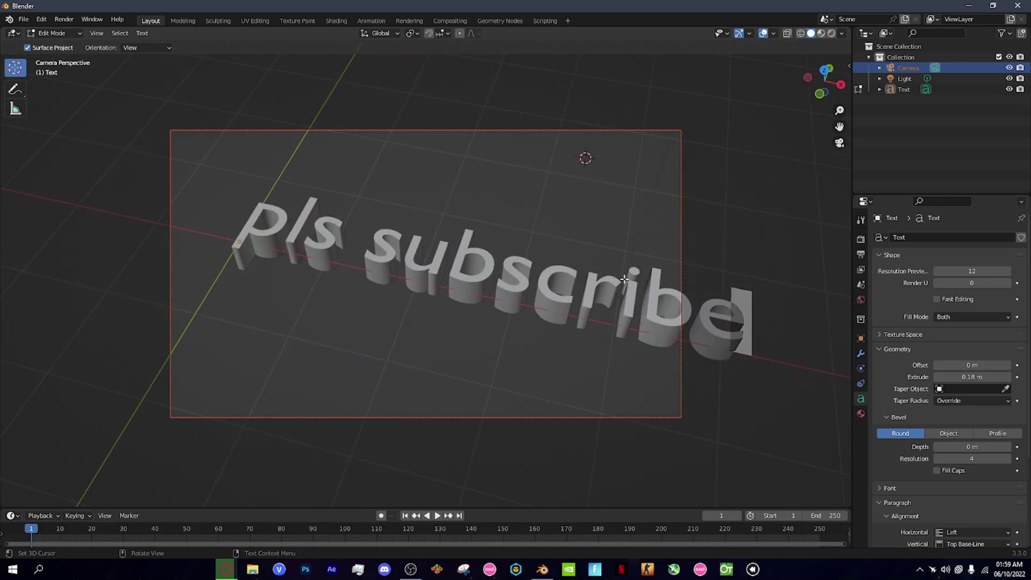
{"action": "scroll", "coordinate": [456, 290], "scroll_direction": "down", "scroll_amount": 2}
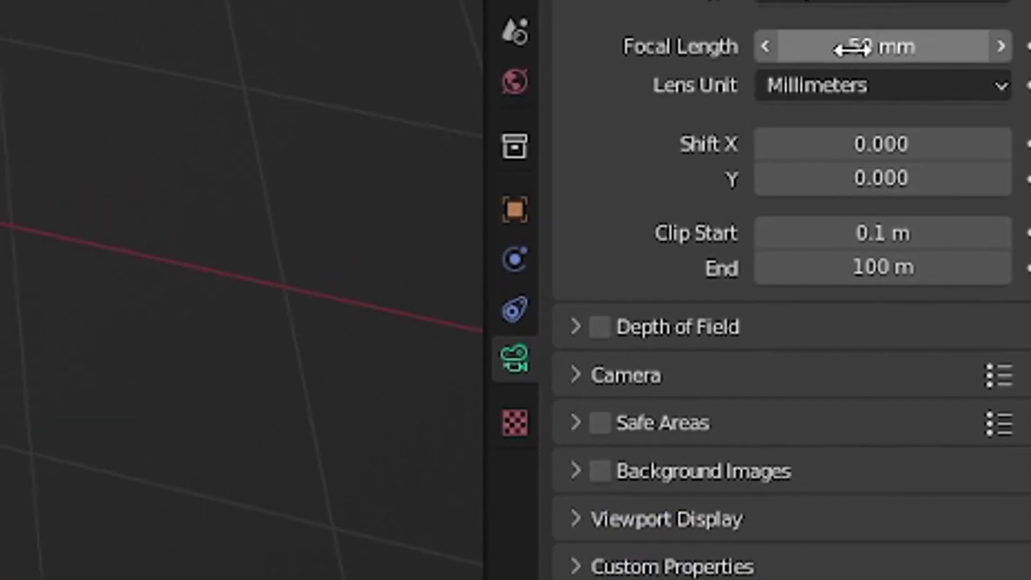
{"action": "left_click_drag", "start_coordinate": [852, 48], "coordinate": [795, 48]}
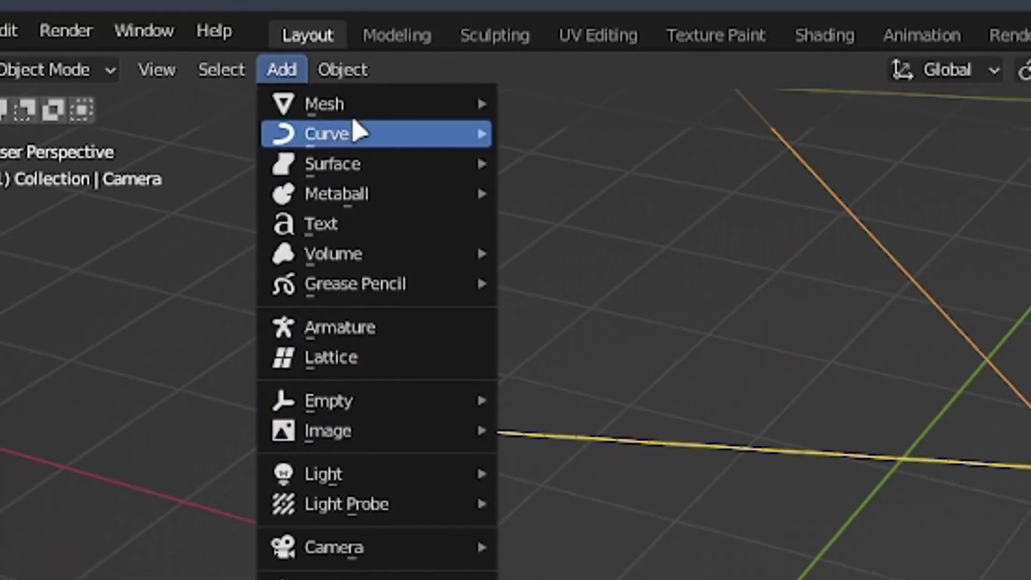
Step: Add a mesh plane and scale it up hugely
{"action": "mouse_move", "coordinate": [353, 113]}
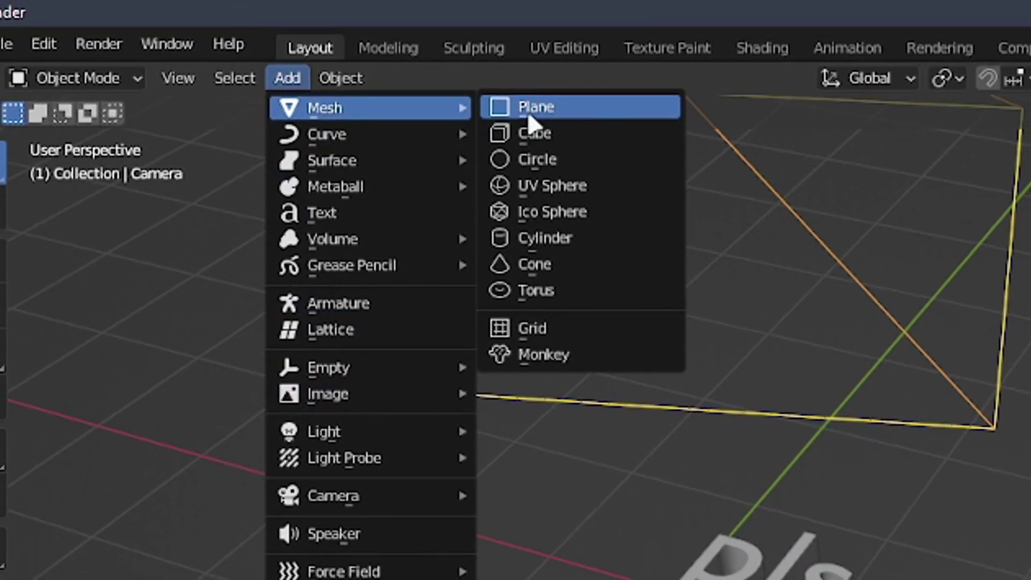
{"action": "left_click", "coordinate": [542, 105]}
{"action": "left_click", "coordinate": [839, 143]}
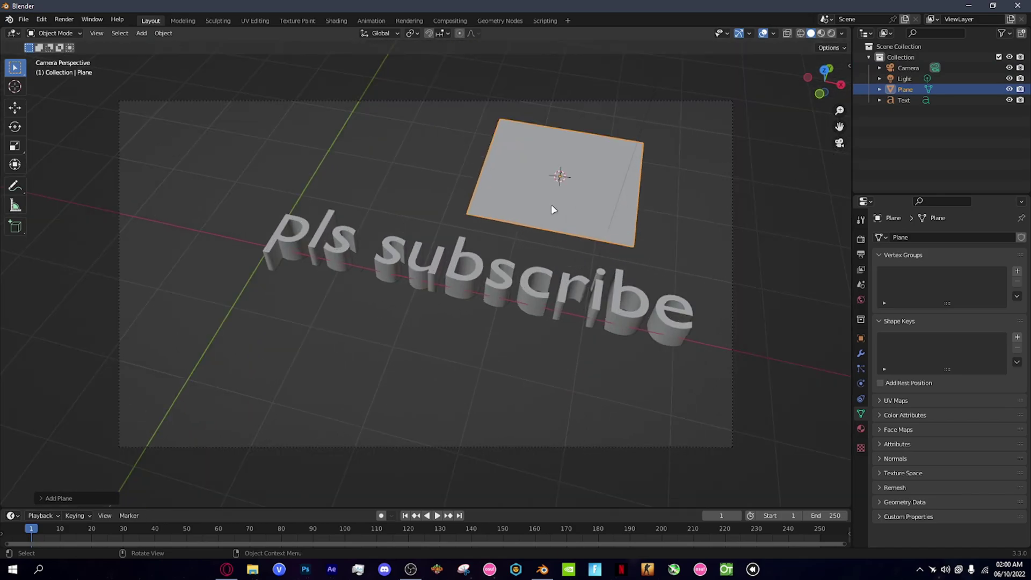
{"action": "scroll", "coordinate": [793, 172], "scroll_direction": "down", "scroll_amount": 3}
{"action": "scroll", "coordinate": [576, 172], "scroll_direction": "up", "scroll_amount": 2}
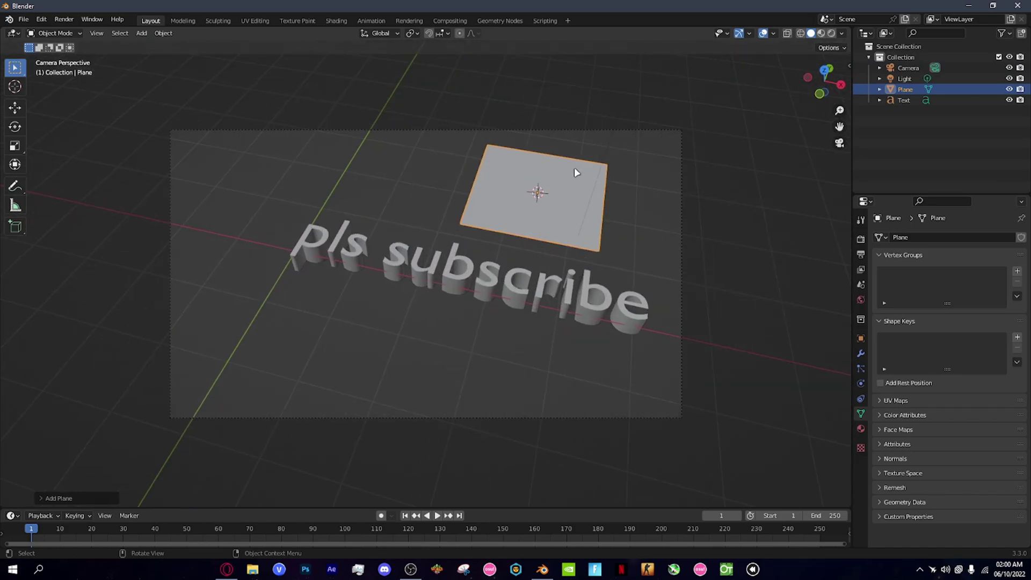
{"action": "key", "text": "s"}
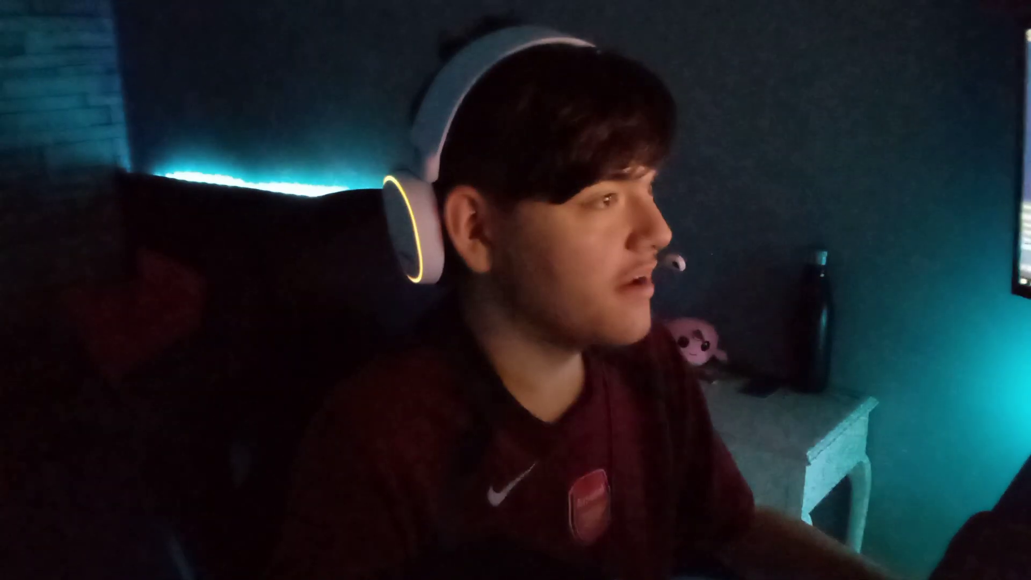
{"action": "left_click", "coordinate": [584, 227]}
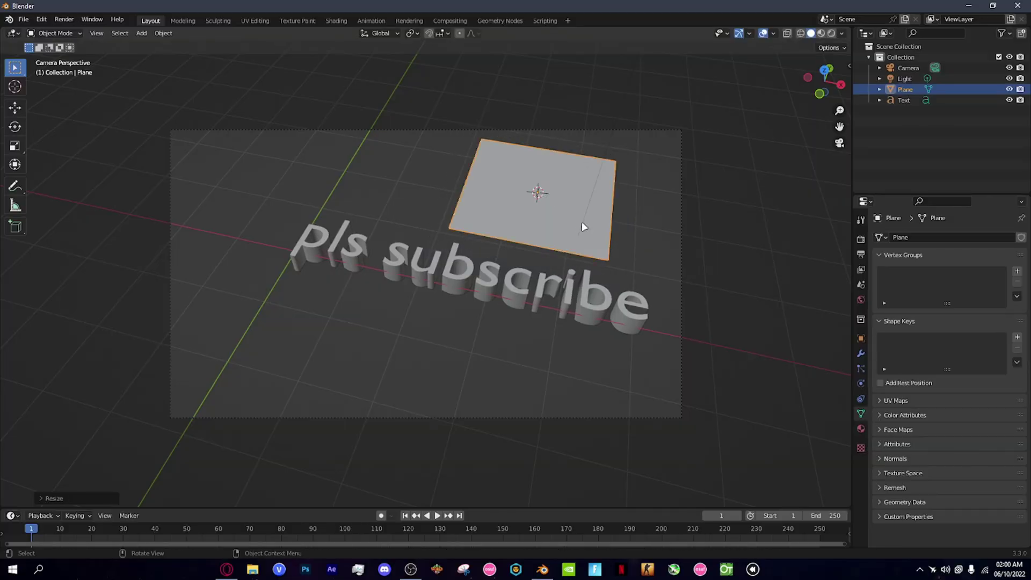
{"action": "key", "text": "s"}
{"action": "left_click", "coordinate": [751, 252]}
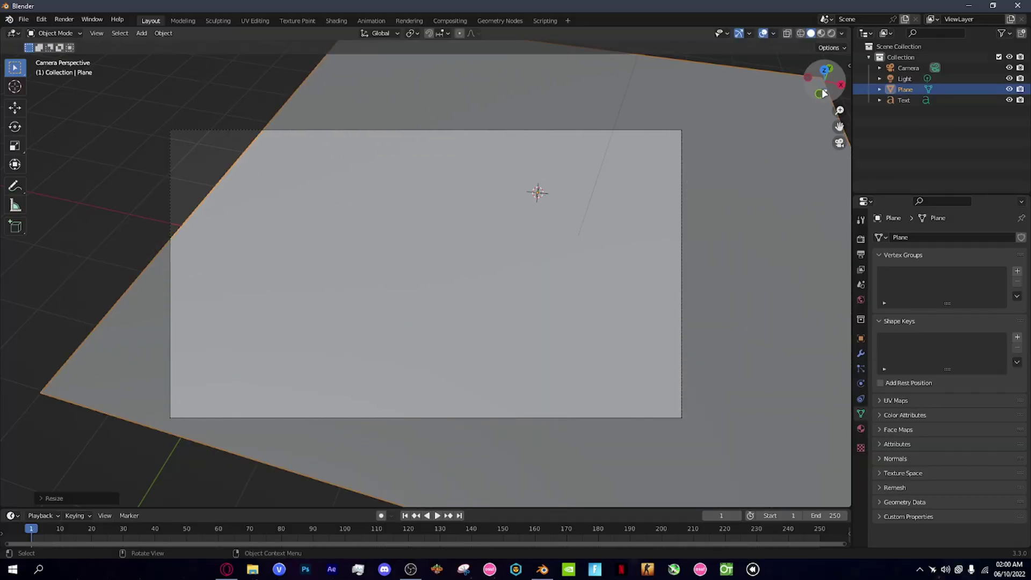
Step: Move the plane down along Z below the text and return to camera view
{"action": "left_click_drag", "start_coordinate": [825, 94], "coordinate": [785, 79]}
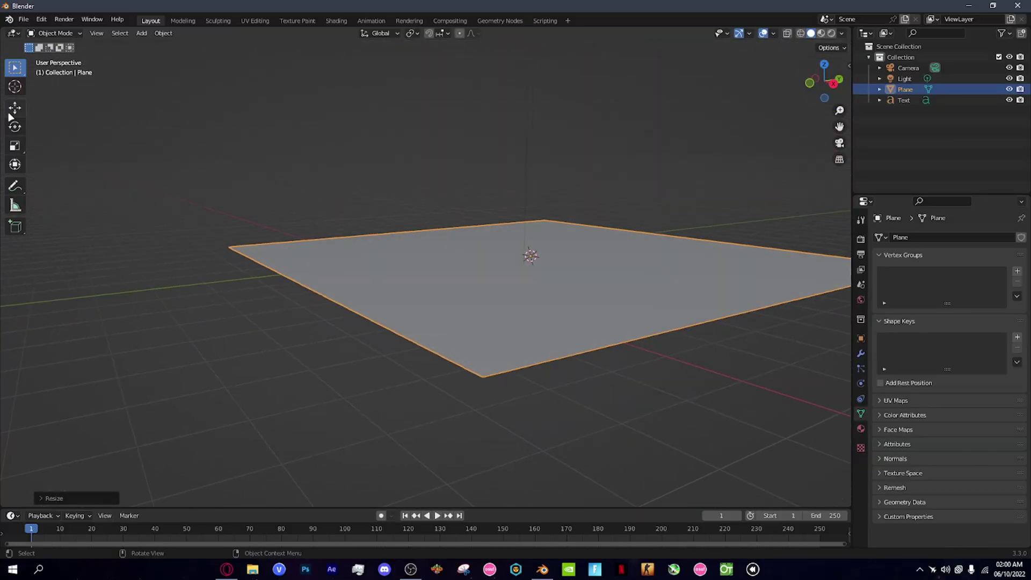
{"action": "key", "text": "g"}
{"action": "key", "text": "z"}
{"action": "left_click", "coordinate": [775, 200]}
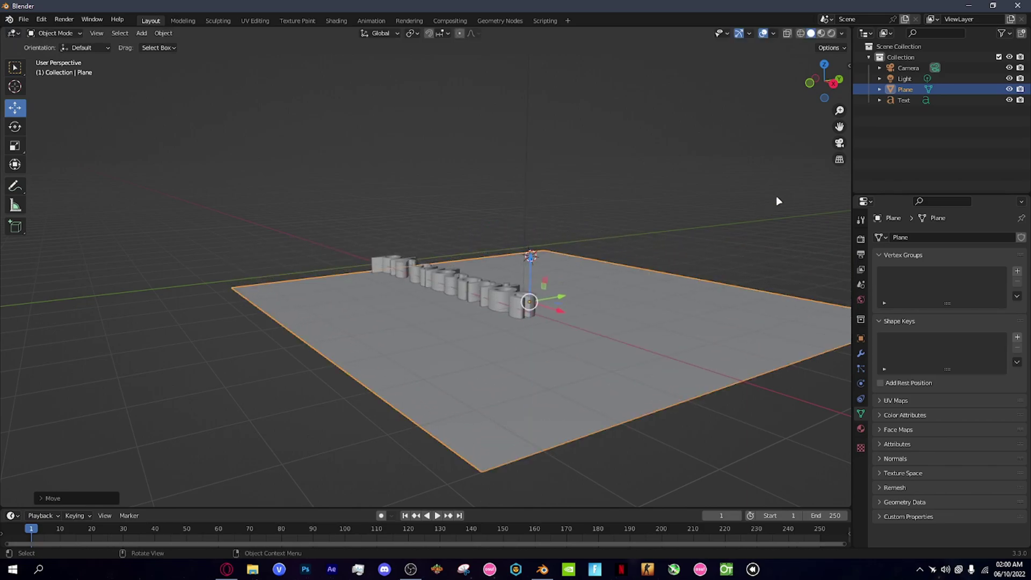
{"action": "left_click", "coordinate": [839, 142]}
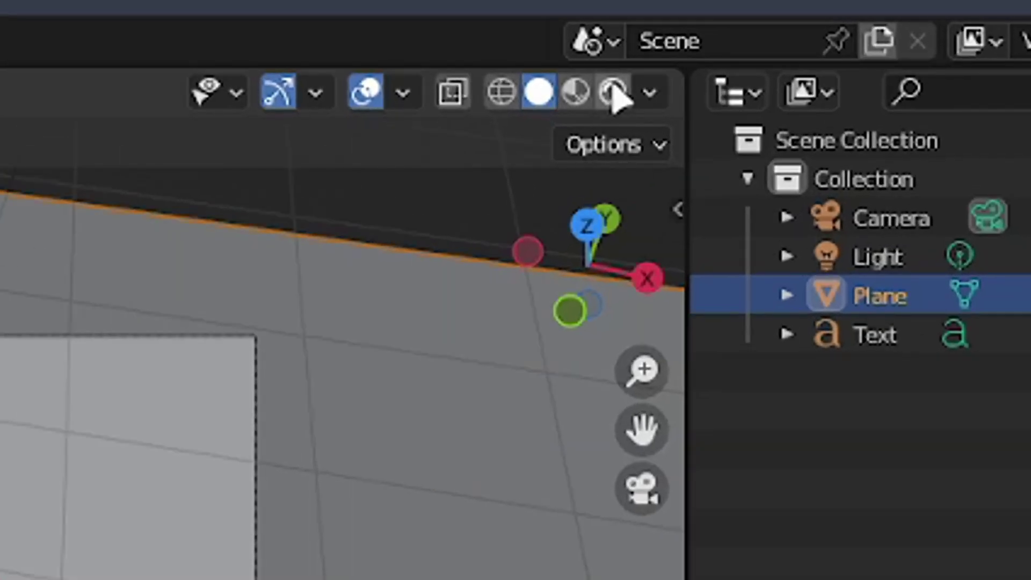
Step: Switch the viewport to Rendered shading and lower the plane along Z beneath the text
{"action": "left_click", "coordinate": [615, 91]}
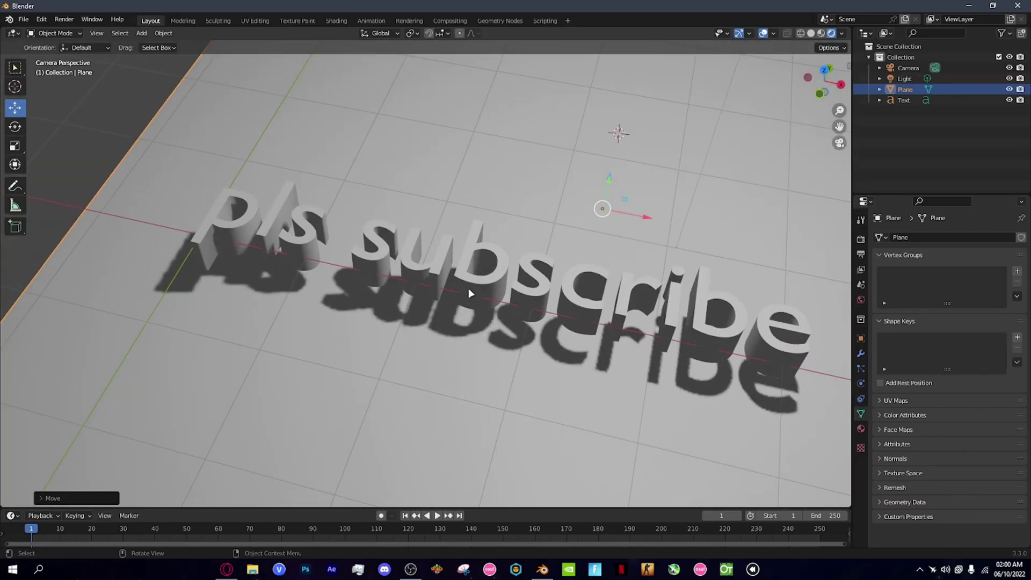
{"action": "scroll", "coordinate": [470, 293], "scroll_direction": "down", "scroll_amount": 3}
{"action": "key", "text": "g"}
{"action": "key", "text": "z"}
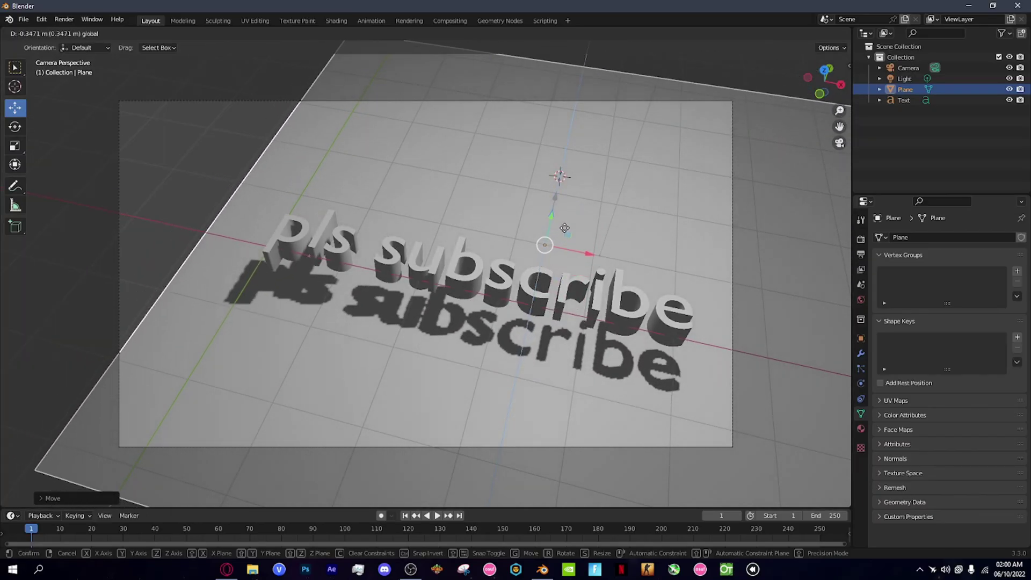
{"action": "left_click", "coordinate": [564, 228]}
{"action": "scroll", "coordinate": [490, 274], "scroll_direction": "up", "scroll_amount": 2}
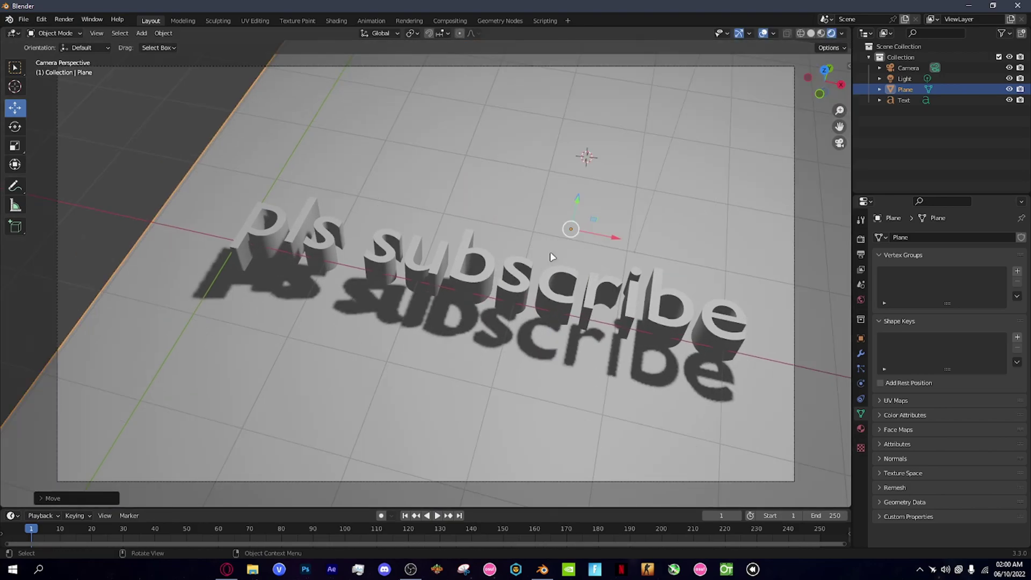
{"action": "left_click_drag", "start_coordinate": [574, 208], "coordinate": [578, 227]}
Step: Give the floor plane a new material, Material.001
{"action": "scroll", "coordinate": [698, 325], "scroll_direction": "down", "scroll_amount": 2}
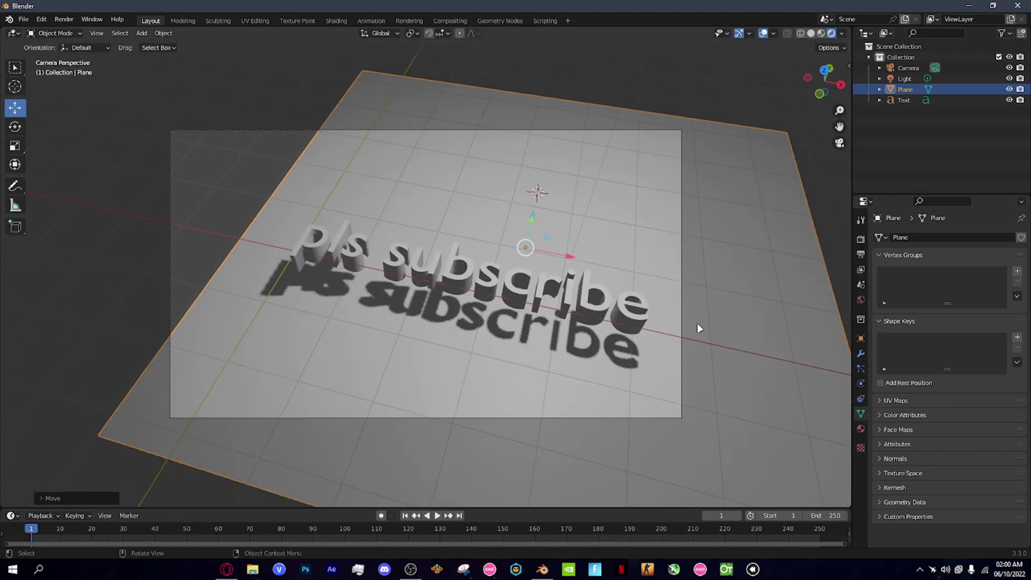
{"action": "left_click", "coordinate": [861, 428]}
{"action": "left_click", "coordinate": [914, 284]}
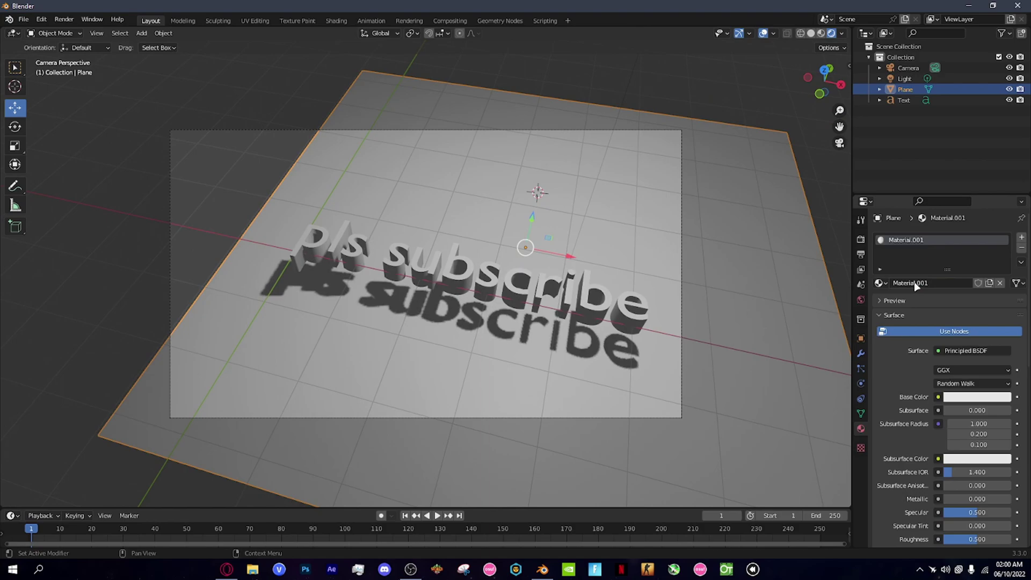
Step: Set the floor material's Base Color to black and select the text
{"action": "left_click", "coordinate": [975, 397]}
{"action": "left_click_drag", "start_coordinate": [1007, 257], "coordinate": [1007, 319]}
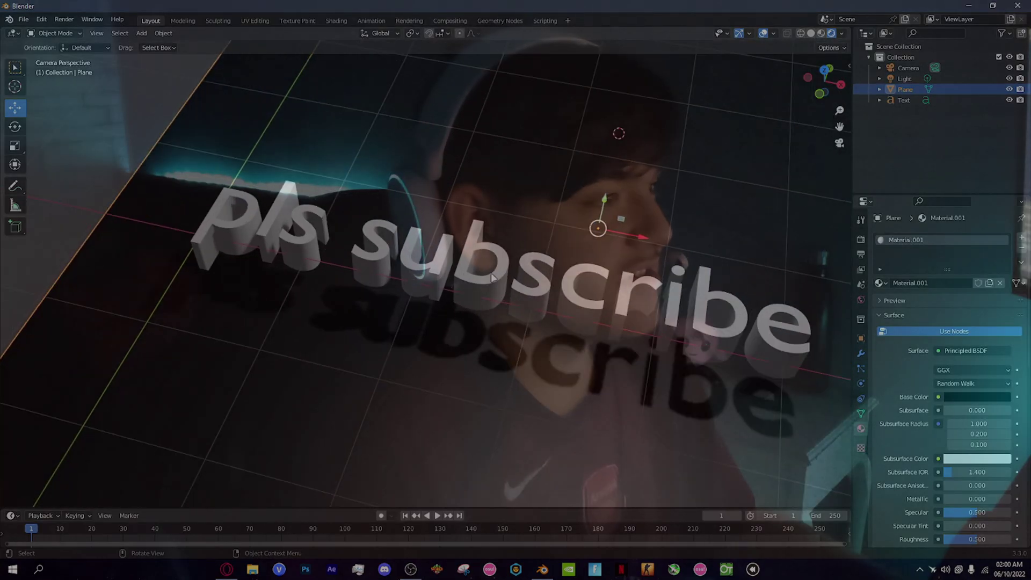
{"action": "left_click", "coordinate": [333, 257]}
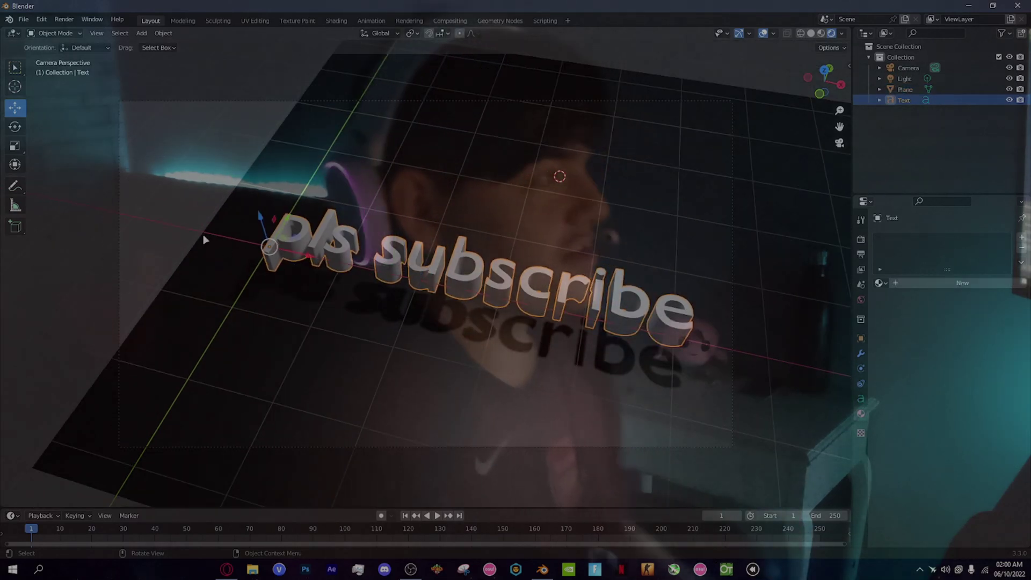
Step: Tilt the text at an angle with the Rotate tool
{"action": "left_click", "coordinate": [16, 128]}
{"action": "mouse_move", "coordinate": [268, 251]}
{"action": "left_mouse_down"}
{"action": "mouse_move", "coordinate": [244, 239]}
{"action": "mouse_move", "coordinate": [255, 264]}
{"action": "left_mouse_up"}
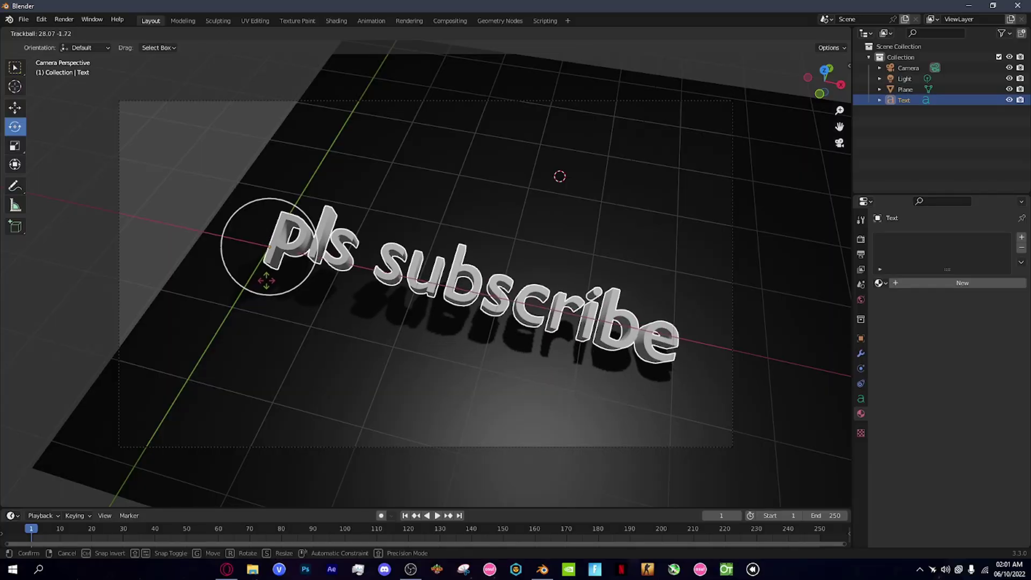
{"action": "left_click_drag", "start_coordinate": [267, 281], "coordinate": [267, 284]}
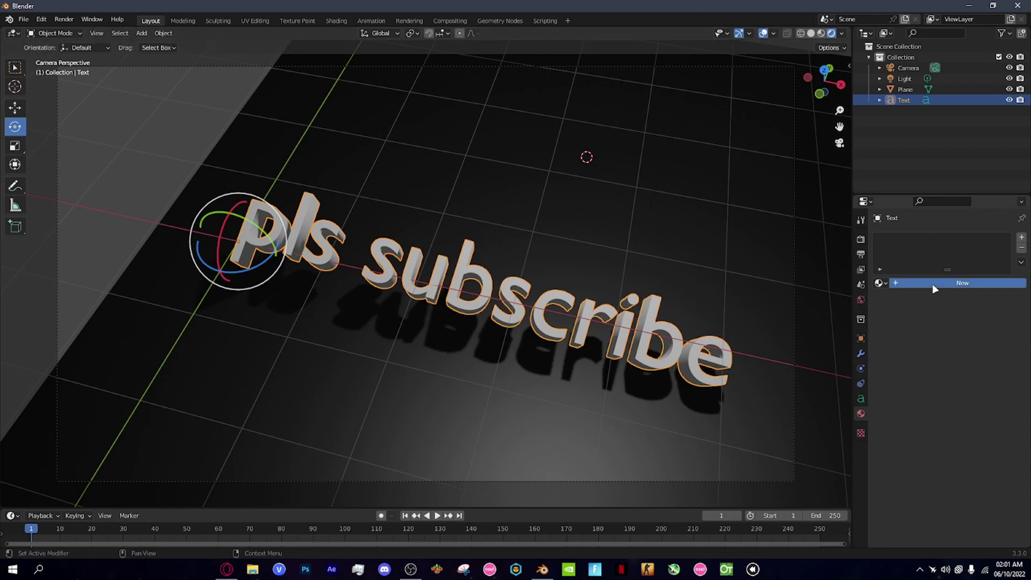
Step: Add a new material, Material.002, to the text with a red Base Color
{"action": "left_click", "coordinate": [935, 284]}
{"action": "left_click", "coordinate": [974, 397]}
{"action": "left_click_drag", "start_coordinate": [971, 297], "coordinate": [948, 321]}
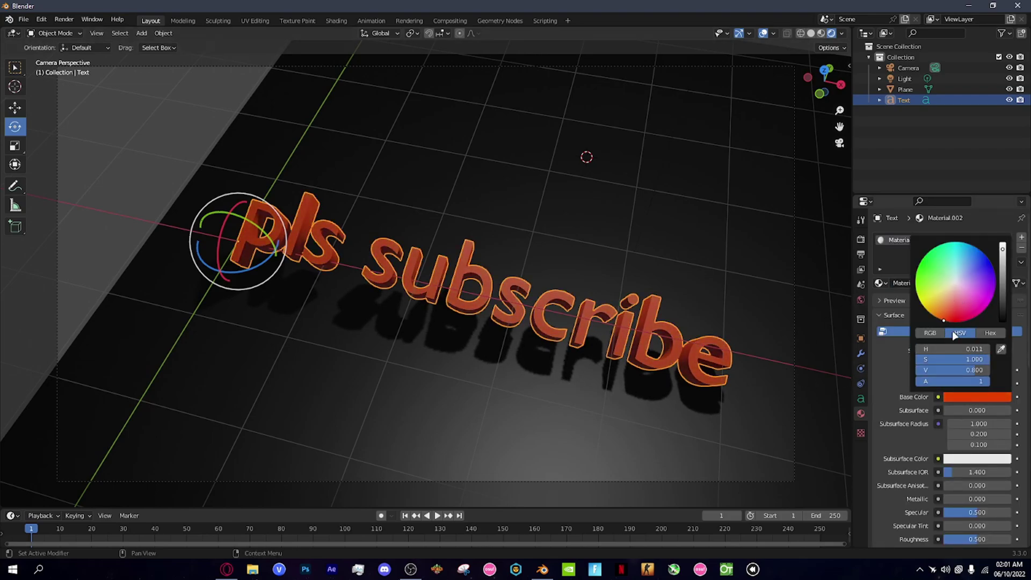
{"action": "left_click", "coordinate": [563, 295]}
{"action": "scroll", "coordinate": [564, 295], "scroll_direction": "up", "scroll_amount": 3}
{"action": "scroll", "coordinate": [575, 305], "scroll_direction": "down", "scroll_amount": 3}
{"action": "scroll", "coordinate": [597, 314], "scroll_direction": "up", "scroll_amount": 2}
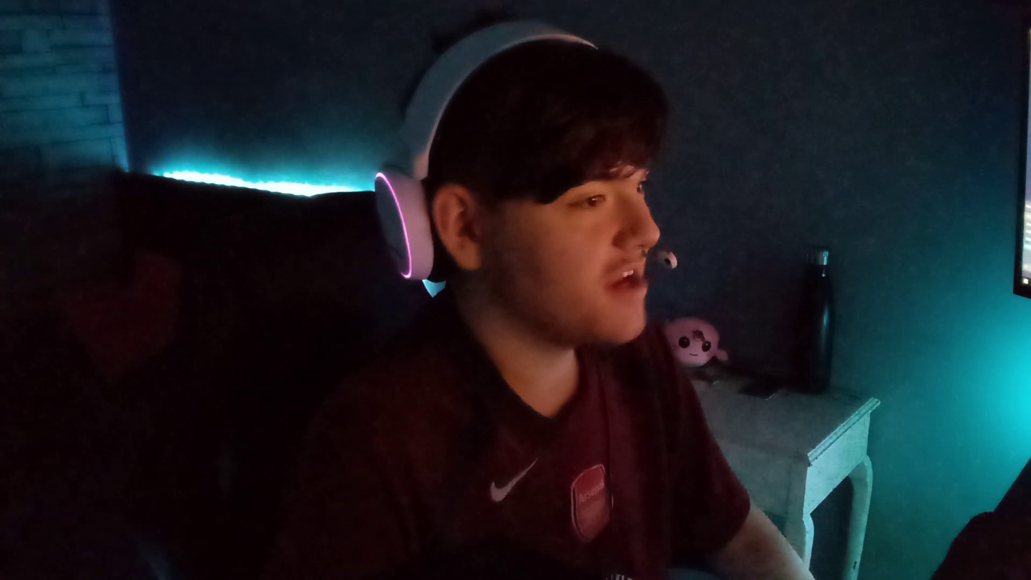
Step: Reselect the text and bring up its Object Data font settings
{"action": "left_click", "coordinate": [701, 367]}
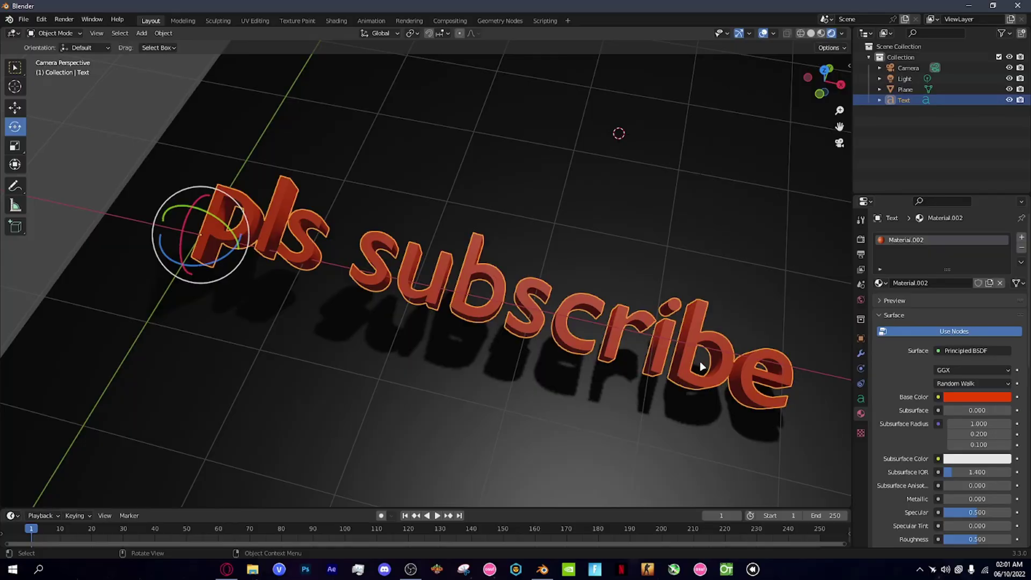
{"action": "left_click", "coordinate": [861, 399]}
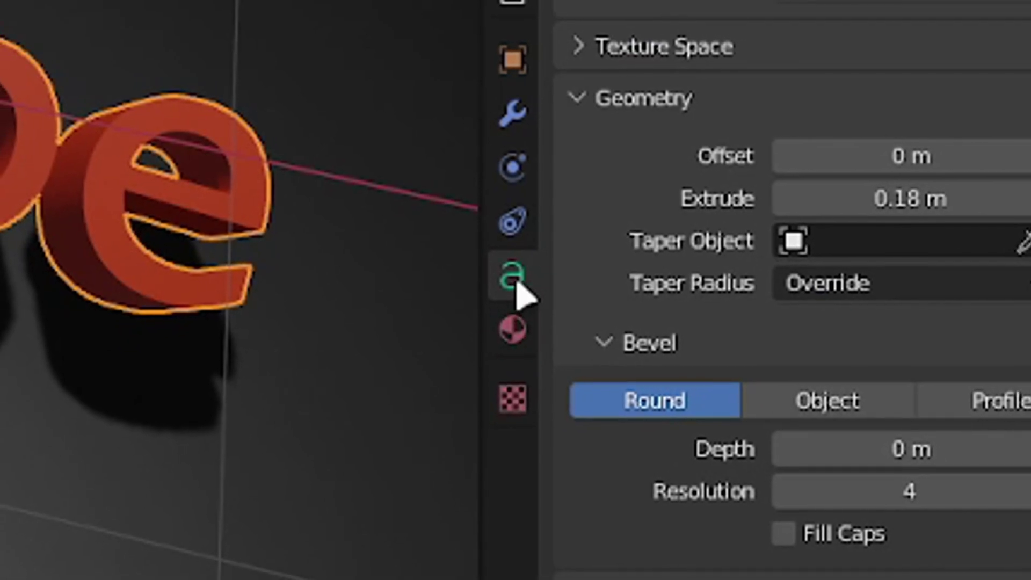
{"action": "scroll", "coordinate": [913, 408], "scroll_direction": "down", "scroll_amount": 4}
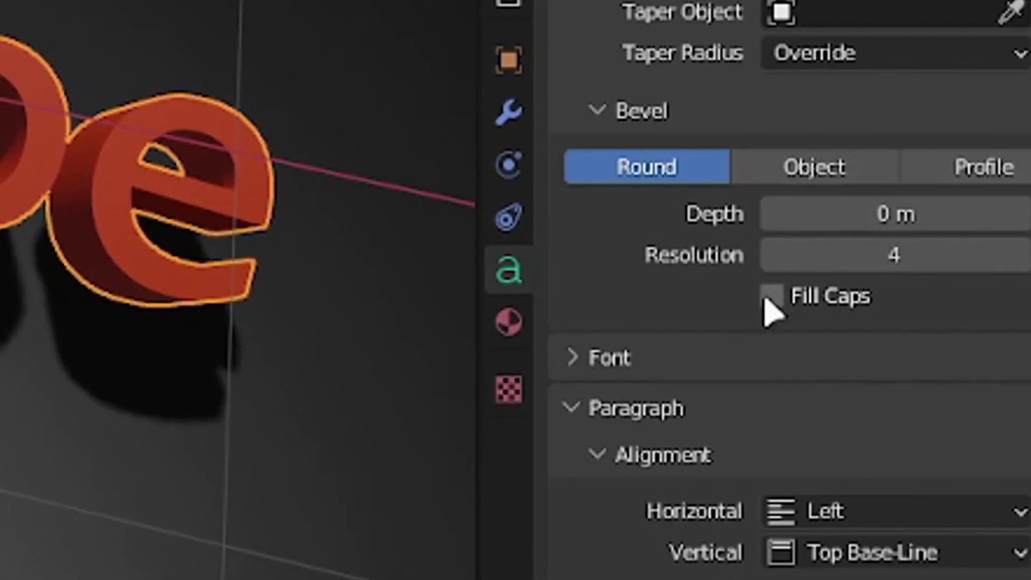
{"action": "scroll", "coordinate": [765, 300], "scroll_direction": "down", "scroll_amount": 5}
{"action": "scroll", "coordinate": [686, 311], "scroll_direction": "up", "scroll_amount": 5}
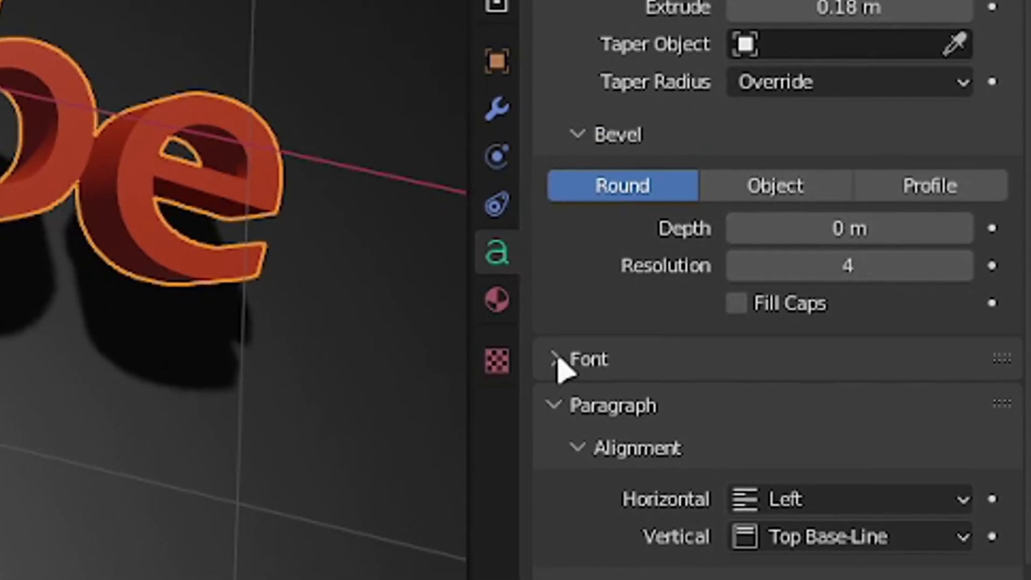
Step: Replace the Regular font with beyond_the_mountains.otf from C:\WINDOWS\Fonts
{"action": "left_click", "coordinate": [587, 361]}
{"action": "scroll", "coordinate": [869, 226], "scroll_direction": "down", "scroll_amount": 6}
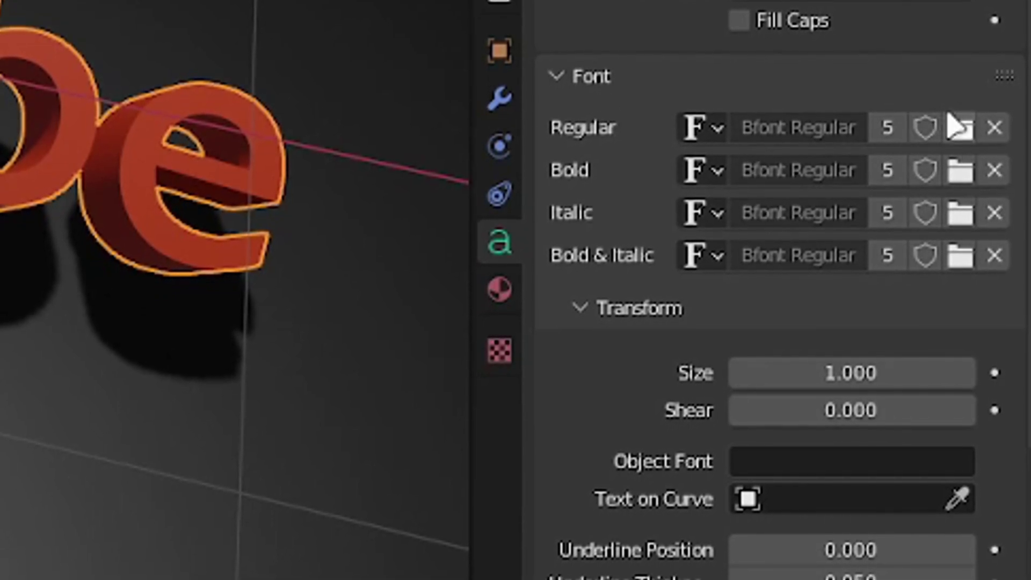
{"action": "left_click", "coordinate": [960, 128]}
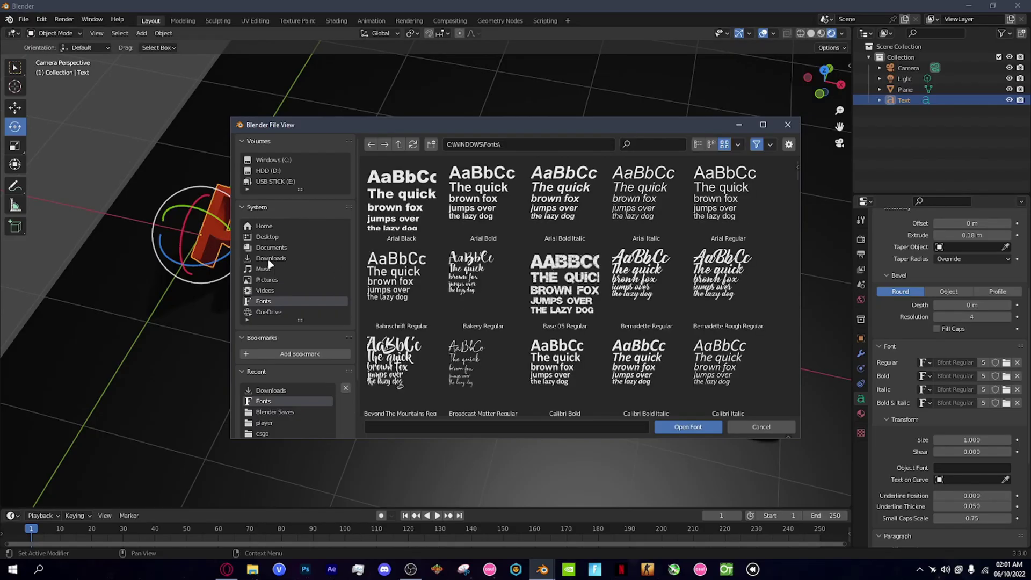
{"action": "scroll", "coordinate": [534, 294], "scroll_direction": "down", "scroll_amount": 1}
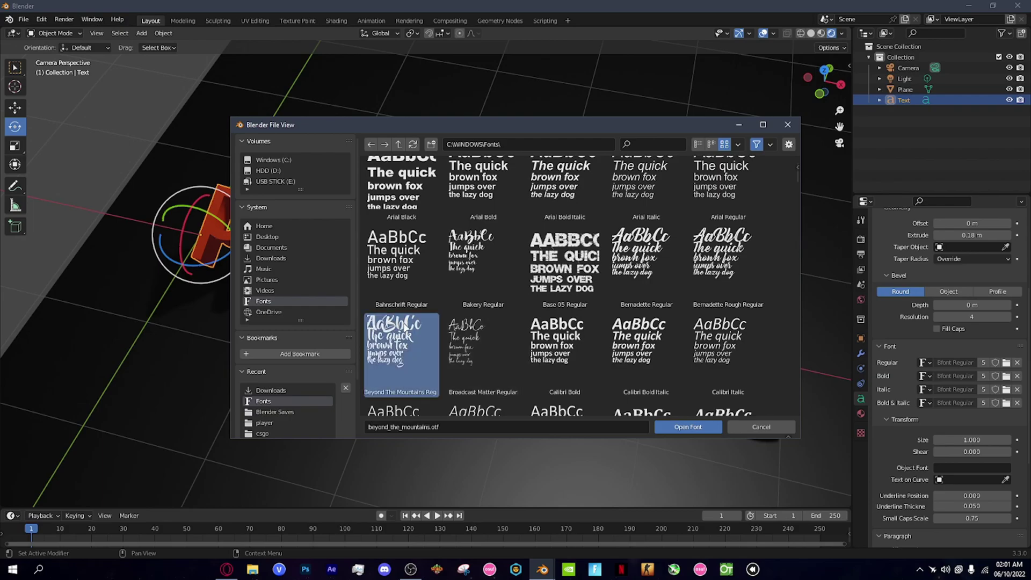
{"action": "left_click", "coordinate": [697, 426]}
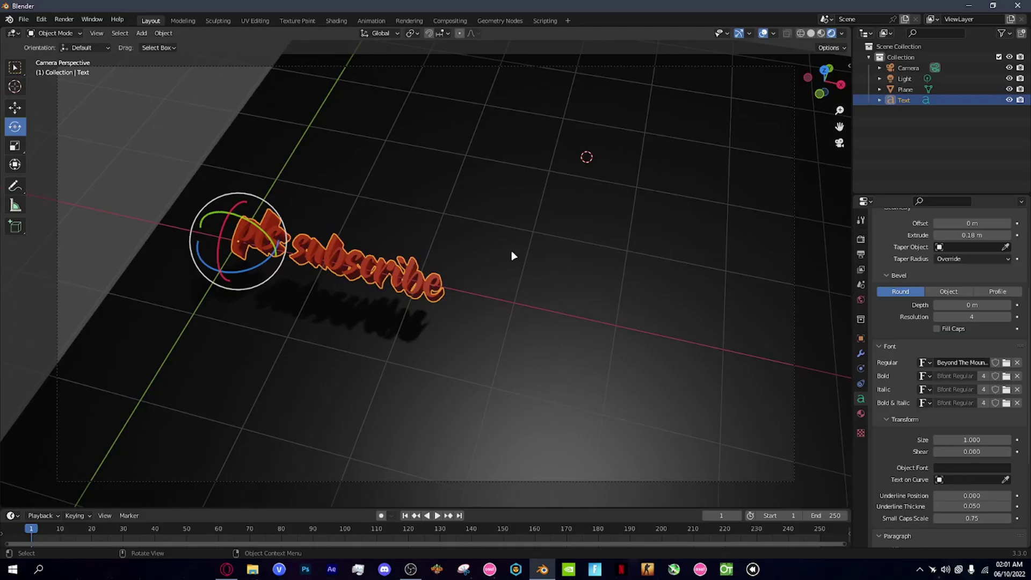
Step: Scale the script text up and keep the text object selected
{"action": "key", "text": "s"}
{"action": "left_click", "coordinate": [752, 271]}
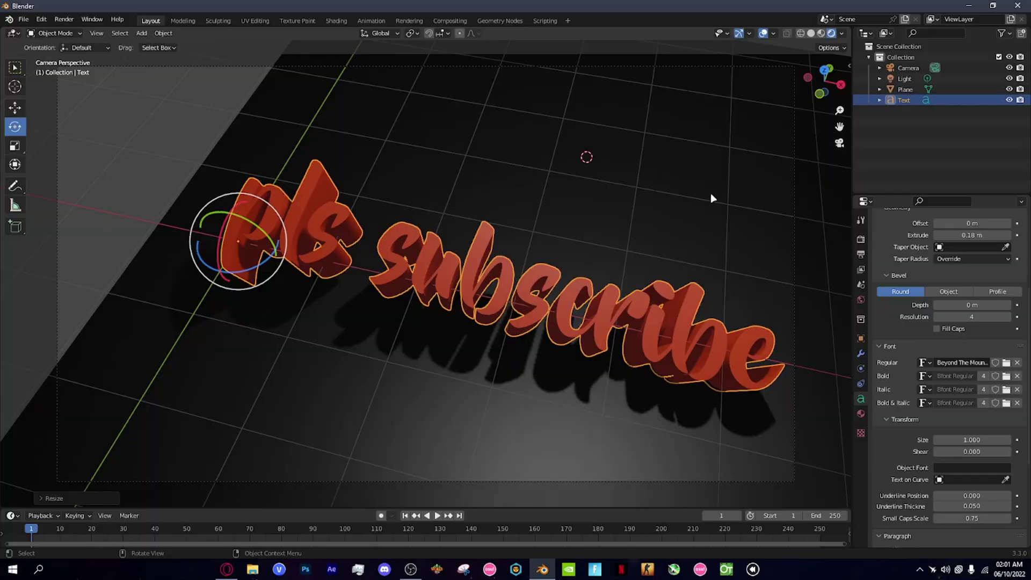
{"action": "left_click", "coordinate": [710, 195]}
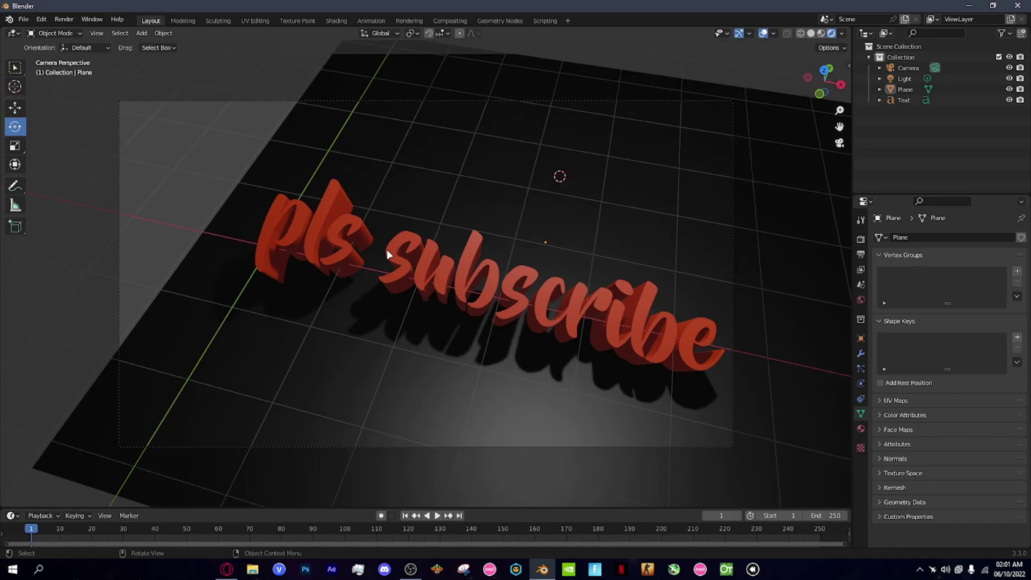
{"action": "left_click", "coordinate": [387, 249]}
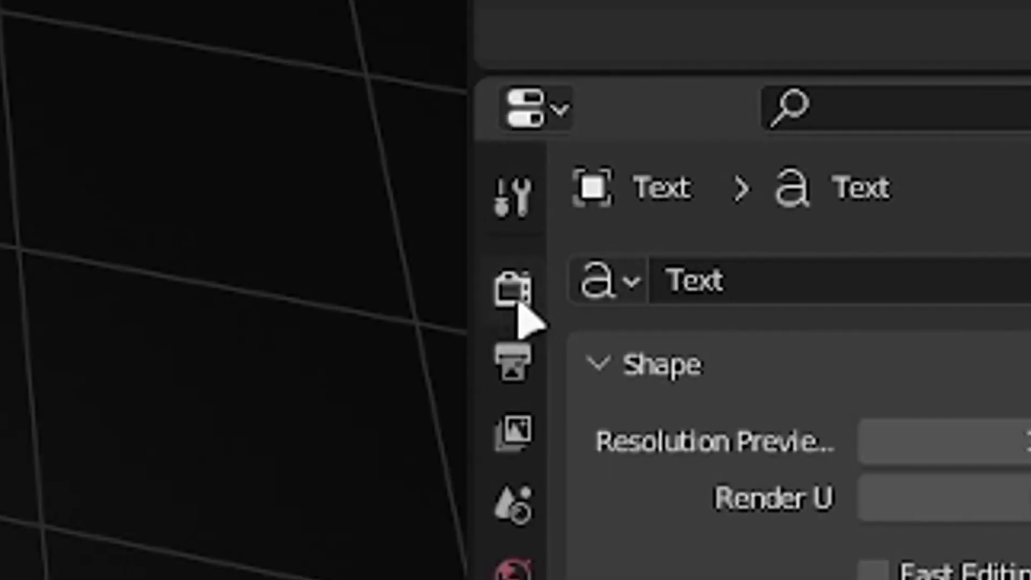
Step: Set the Render Engine to Cycles in Render Properties
{"action": "left_click", "coordinate": [518, 305]}
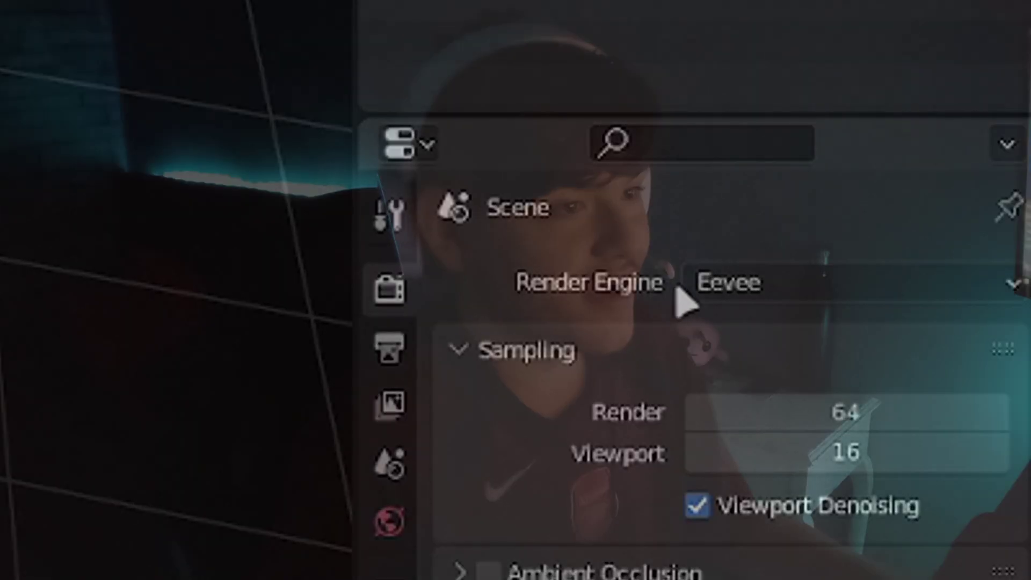
{"action": "left_click", "coordinate": [730, 288]}
{"action": "left_click", "coordinate": [719, 421]}
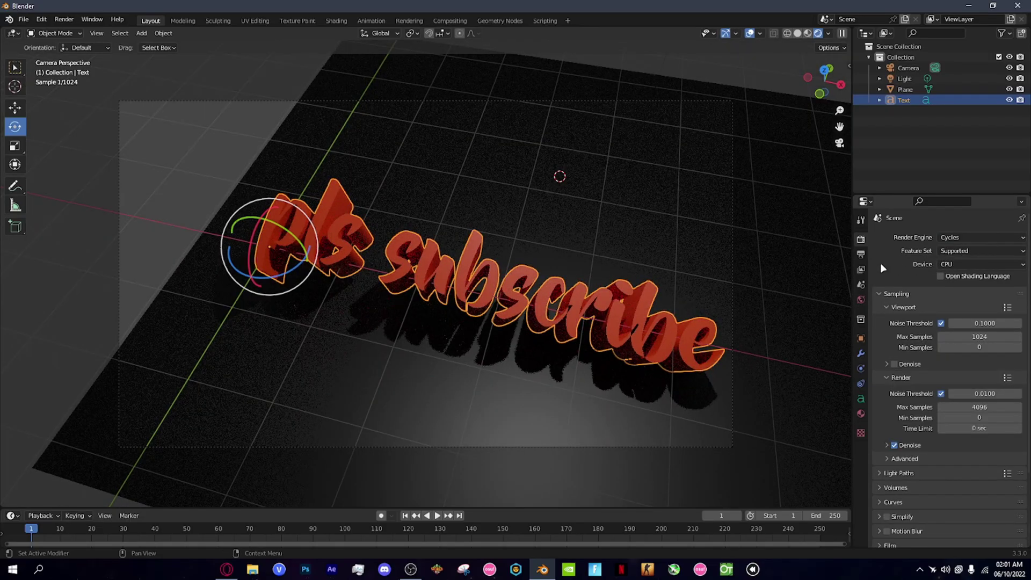
Step: Switch the Cycles render device from CPU to GPU Compute
{"action": "left_click", "coordinate": [947, 265]}
{"action": "left_click", "coordinate": [950, 290]}
{"action": "scroll", "coordinate": [360, 279], "scroll_direction": "up", "scroll_amount": 1}
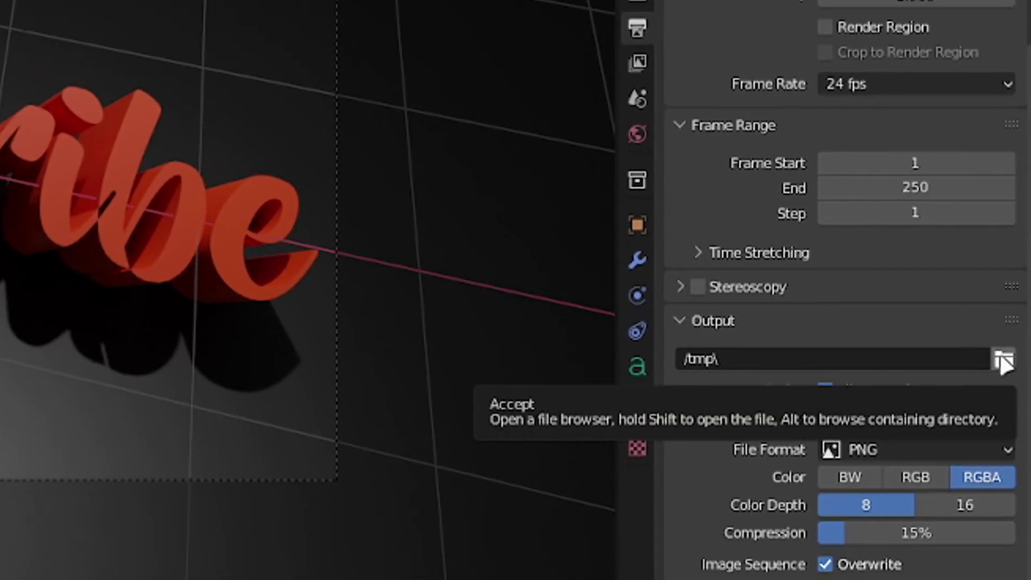
{"action": "left_click", "coordinate": [1008, 371]}
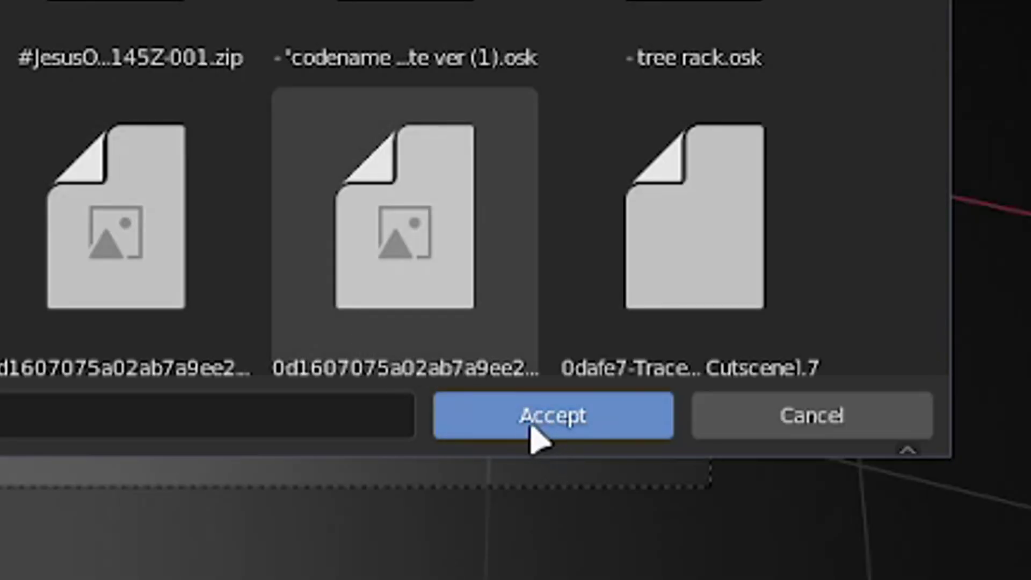
{"action": "left_click", "coordinate": [529, 428]}
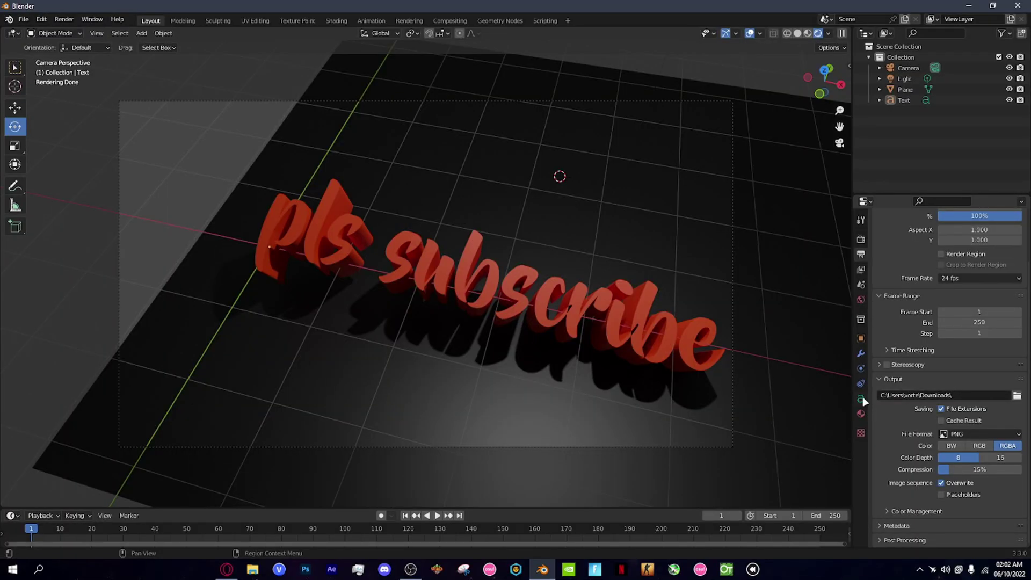
{"action": "left_click", "coordinate": [972, 437]}
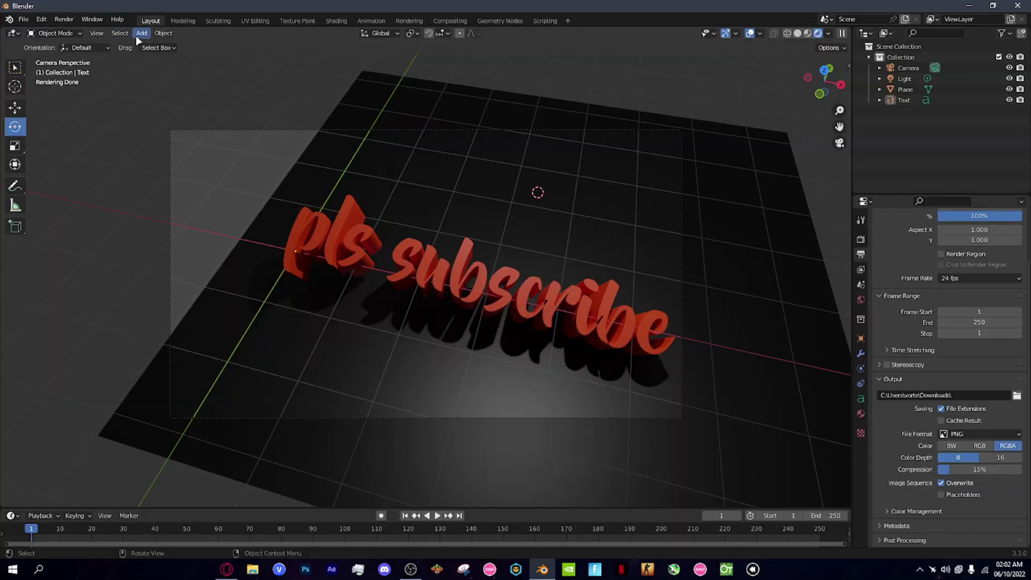
Step: Add an area light to the scene and scale it up
{"action": "left_click", "coordinate": [137, 37]}
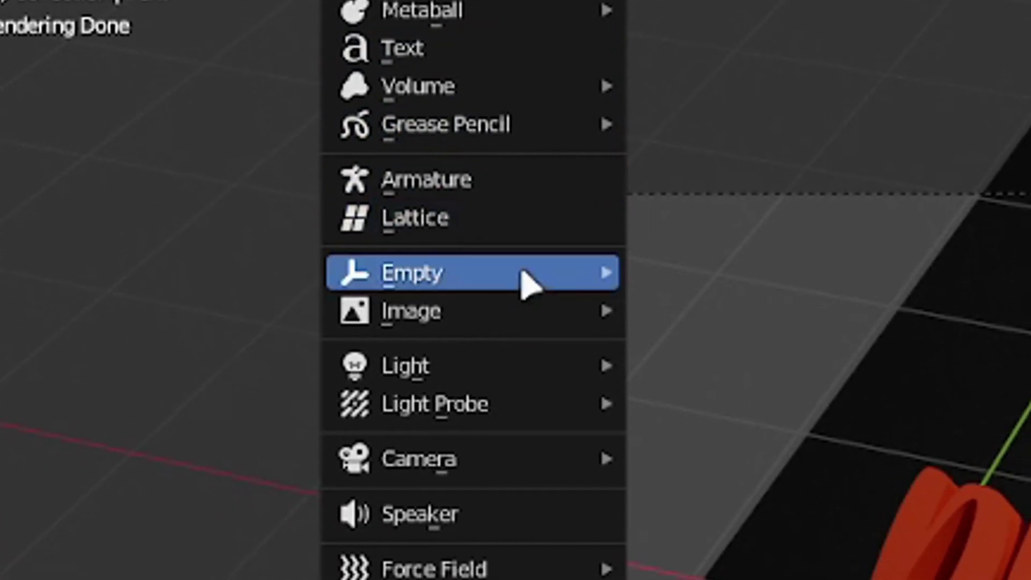
{"action": "mouse_move", "coordinate": [198, 180]}
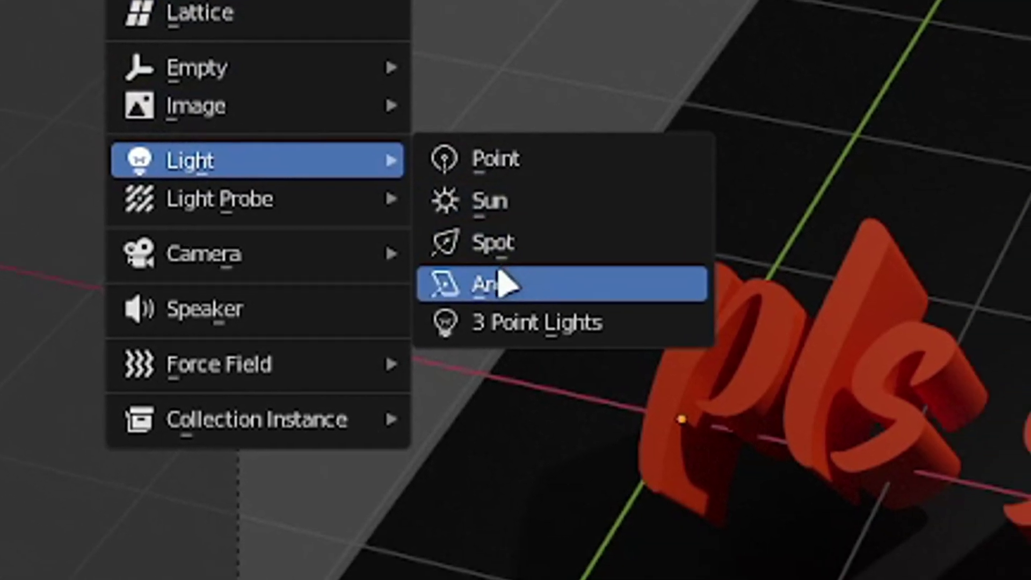
{"action": "left_click", "coordinate": [580, 335]}
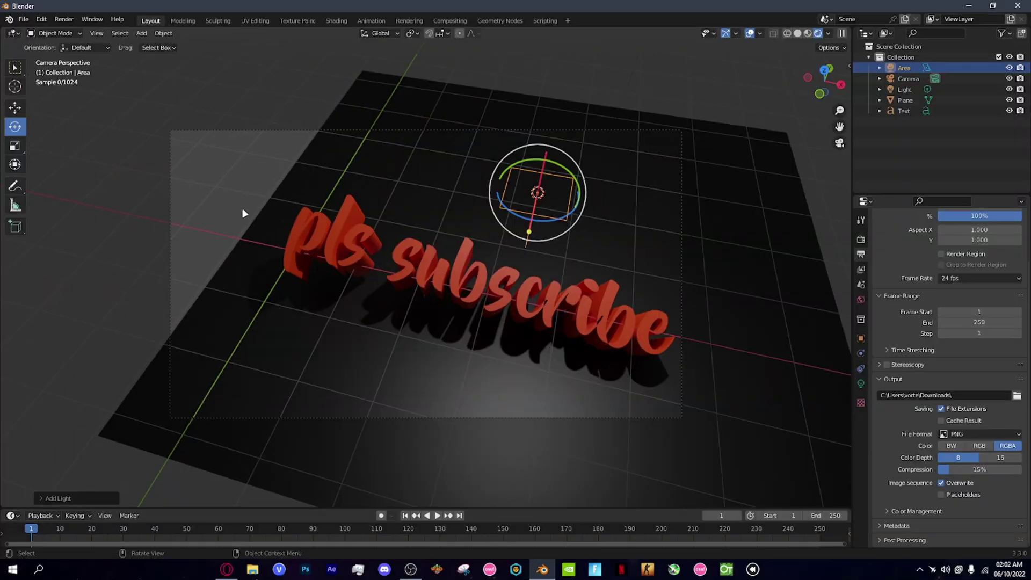
{"action": "key", "text": "s"}
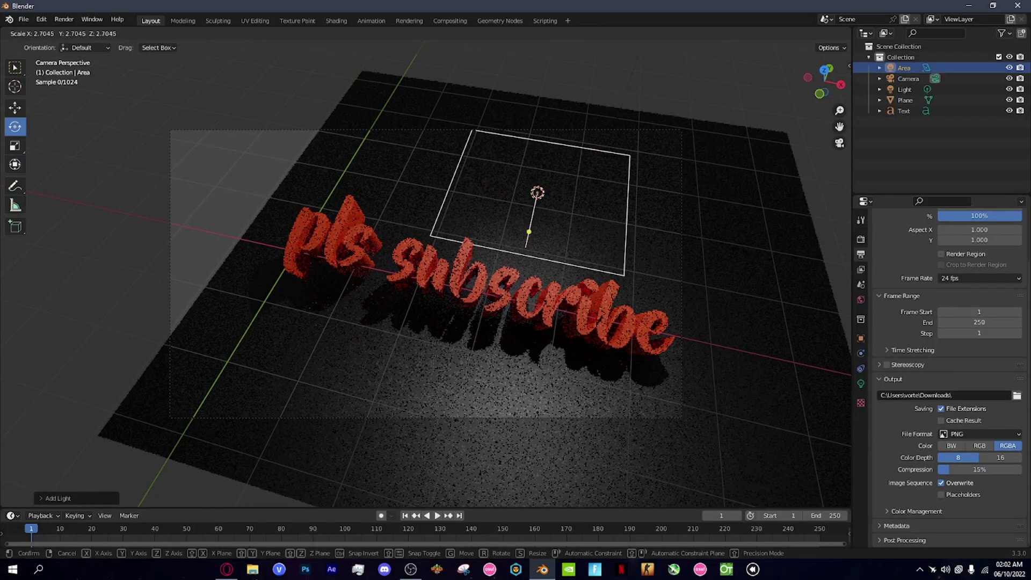
{"action": "left_click", "coordinate": [702, 179]}
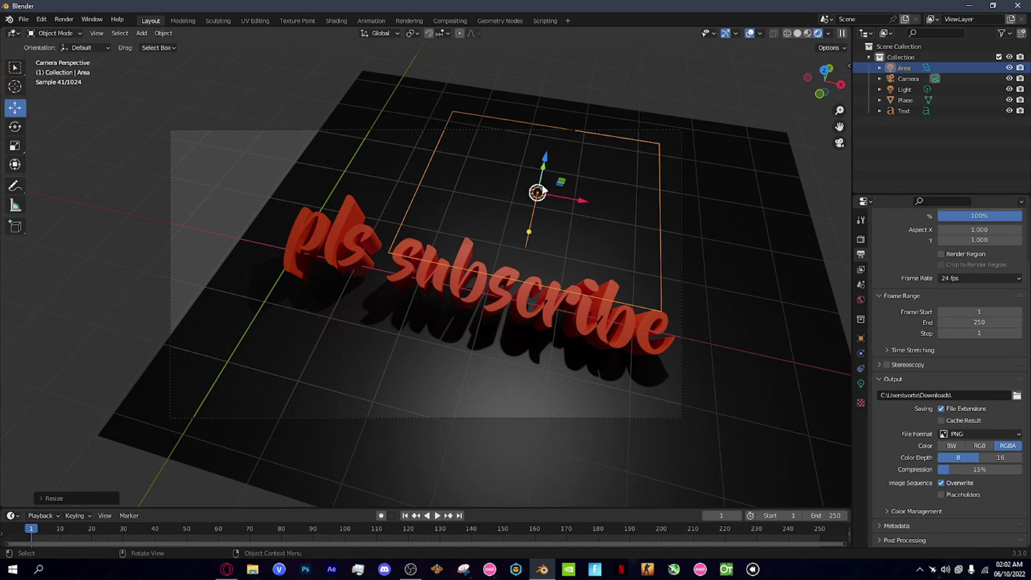
Step: Lift the area light along Z so it hangs above the 'pls subscribe' text
{"action": "left_click_drag", "start_coordinate": [539, 177], "coordinate": [540, 189]}
{"action": "left_click_drag", "start_coordinate": [826, 74], "coordinate": [755, 229]}
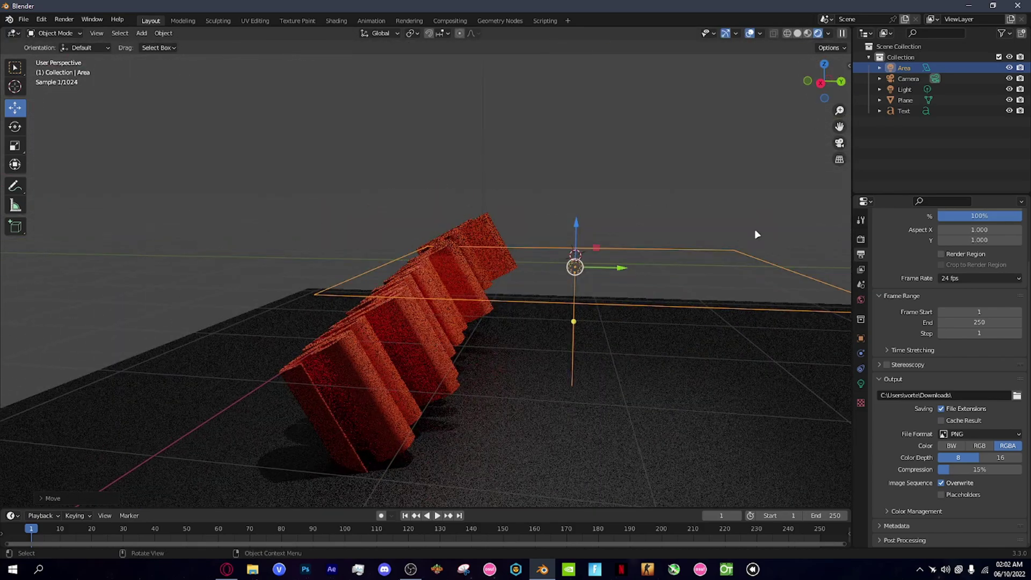
{"action": "left_click_drag", "start_coordinate": [570, 228], "coordinate": [586, 197]}
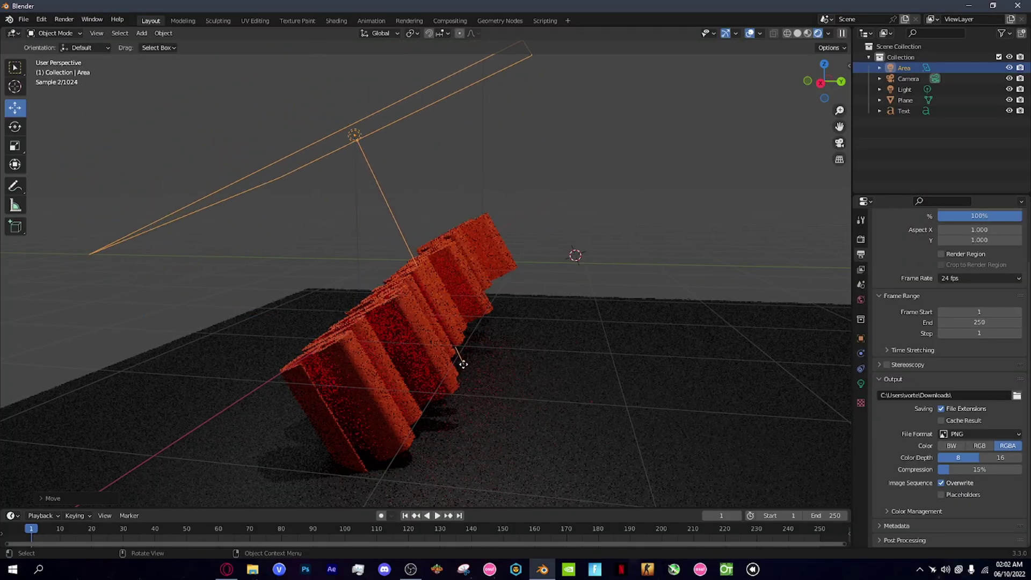
{"action": "left_click_drag", "start_coordinate": [824, 95], "coordinate": [826, 92]}
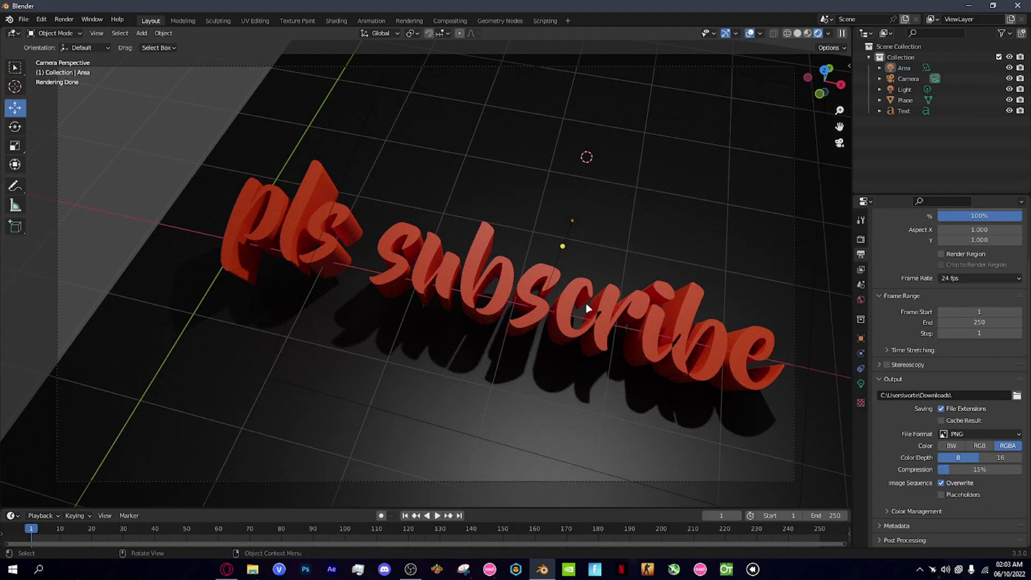
Step: Increase the area light's Power and render a still image of the scene
{"action": "left_click", "coordinate": [860, 385]}
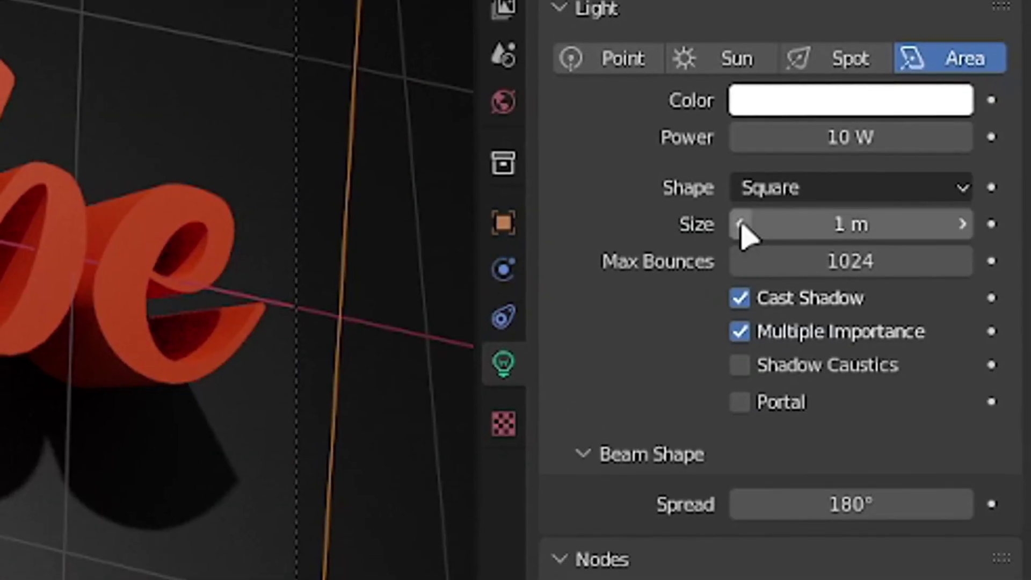
{"action": "left_click_drag", "start_coordinate": [746, 137], "coordinate": [875, 137]}
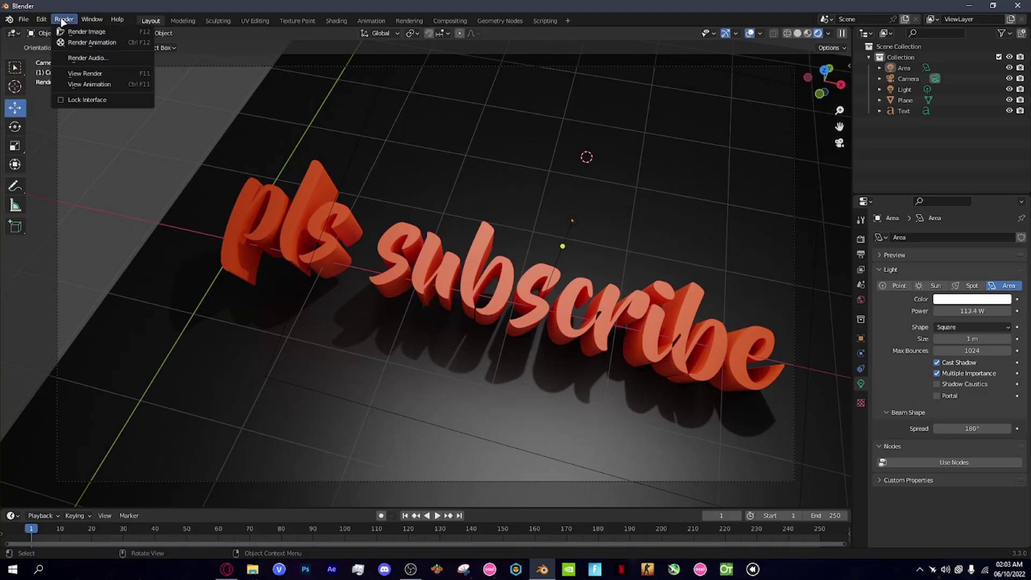
{"action": "left_click", "coordinate": [74, 34]}
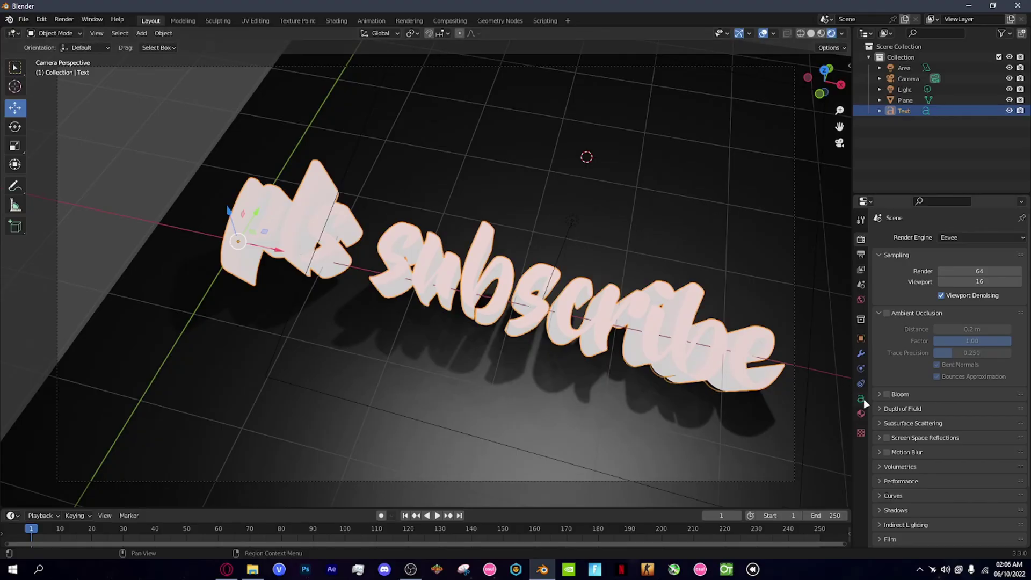
Step: Give the text material a pink Emission colour with Emission Strength 3.8
{"action": "left_click", "coordinate": [861, 398]}
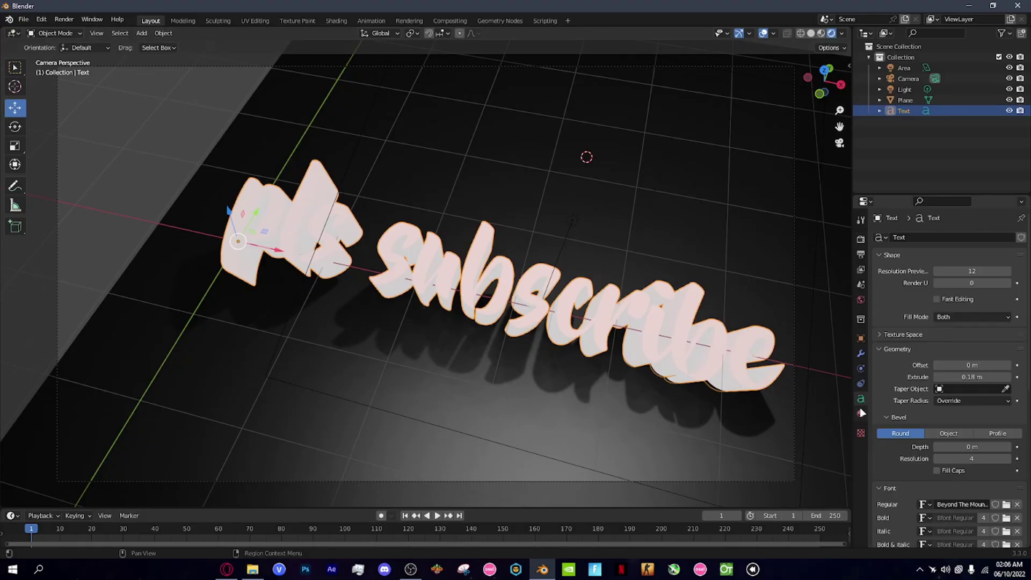
{"action": "left_click", "coordinate": [861, 413]}
{"action": "scroll", "coordinate": [920, 393], "scroll_direction": "down", "scroll_amount": 13}
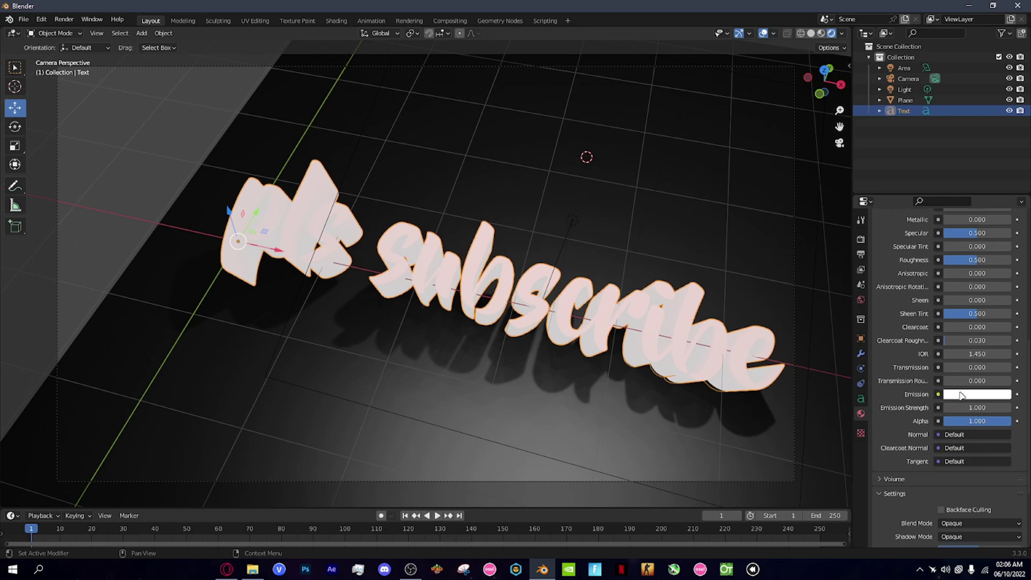
{"action": "left_click", "coordinate": [961, 395]}
{"action": "mouse_move", "coordinate": [956, 280]}
{"action": "left_mouse_down"}
{"action": "mouse_move", "coordinate": [951, 306]}
{"action": "mouse_move", "coordinate": [957, 286]}
{"action": "left_mouse_up"}
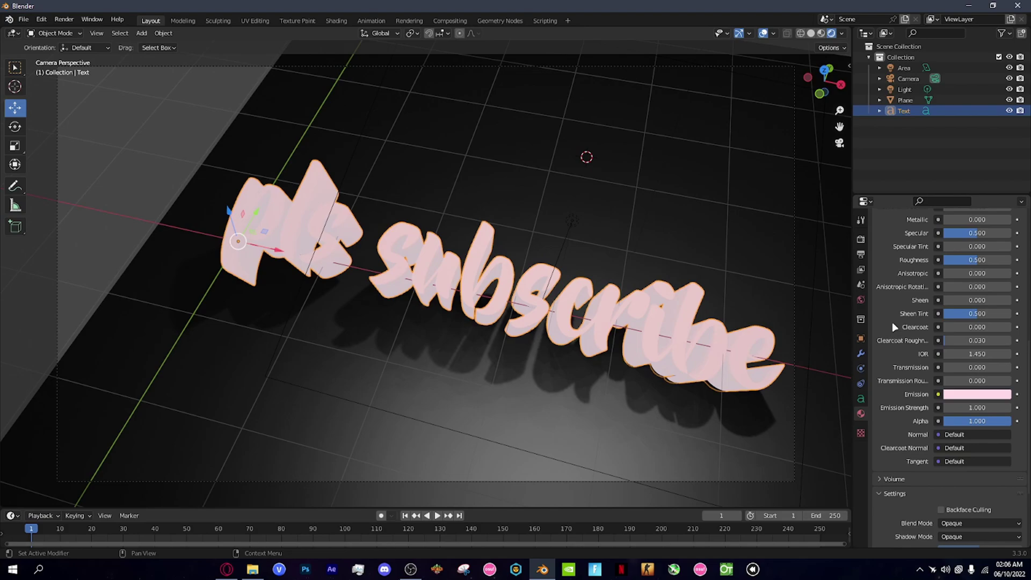
{"action": "left_click_drag", "start_coordinate": [948, 408], "coordinate": [1004, 408]}
Step: Enable Bloom and Screen Space Reflections in the render settings
{"action": "left_click", "coordinate": [860, 238]}
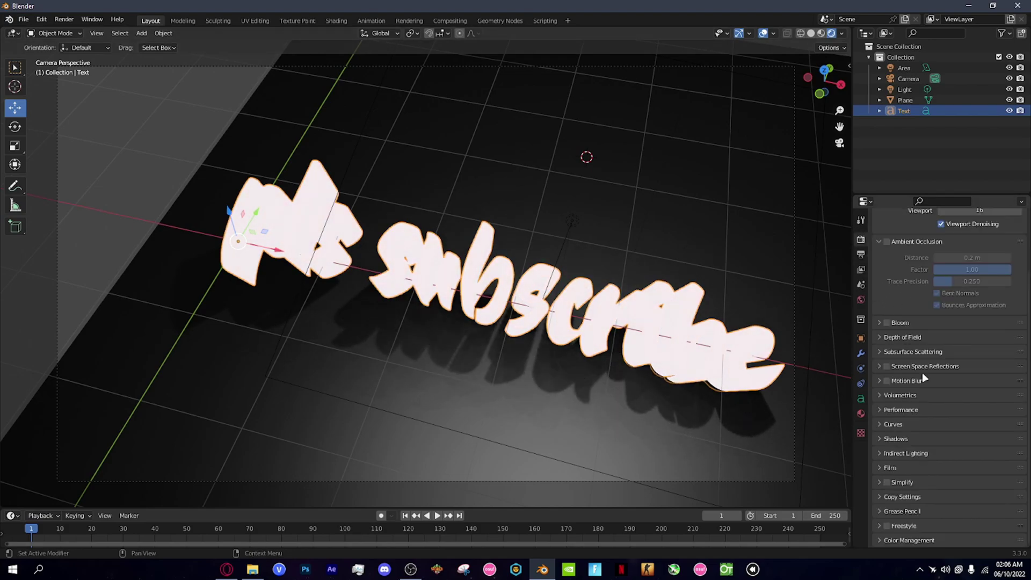
{"action": "scroll", "coordinate": [918, 369], "scroll_direction": "up", "scroll_amount": 3}
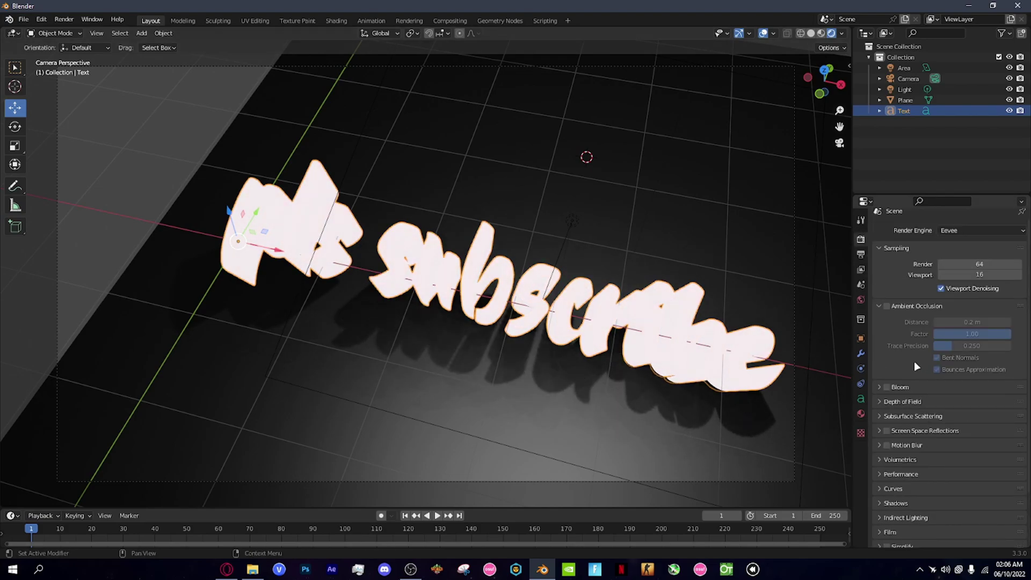
{"action": "left_click", "coordinate": [886, 393]}
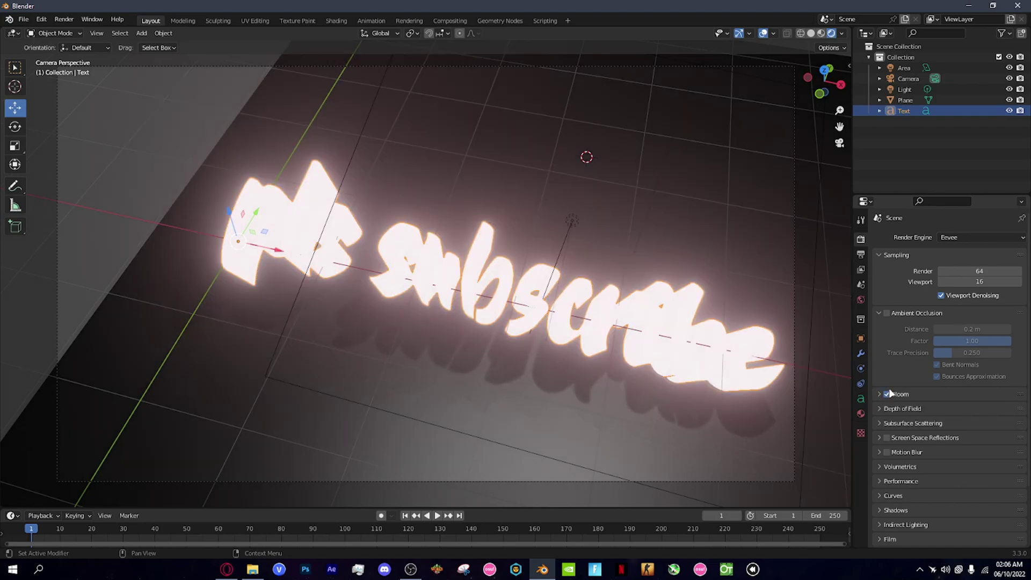
{"action": "left_click", "coordinate": [887, 438]}
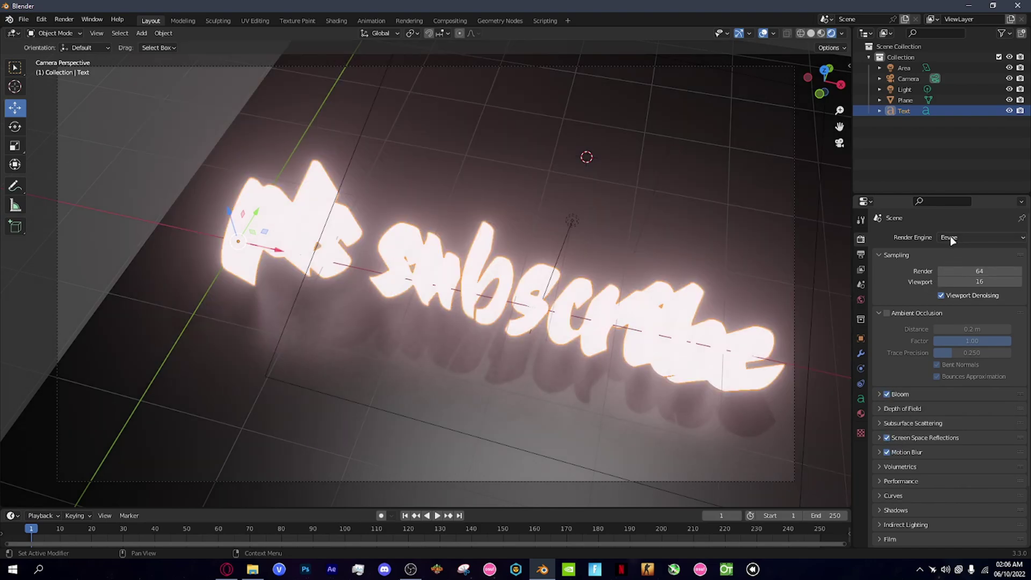
{"action": "scroll", "coordinate": [260, 199], "scroll_direction": "down", "scroll_amount": 2}
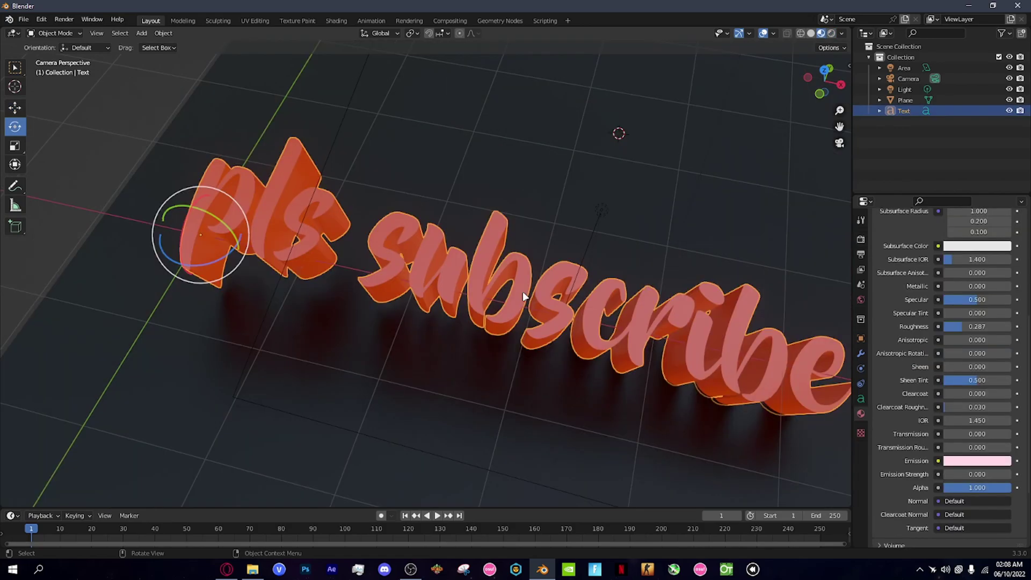
Step: Set the text material to Metallic 1.000 with low Roughness, then select the Area light
{"action": "mouse_move", "coordinate": [966, 326]}
{"action": "left_mouse_down"}
{"action": "mouse_move", "coordinate": [998, 325]}
{"action": "mouse_move", "coordinate": [967, 326]}
{"action": "mouse_move", "coordinate": [979, 326]}
{"action": "left_mouse_up"}
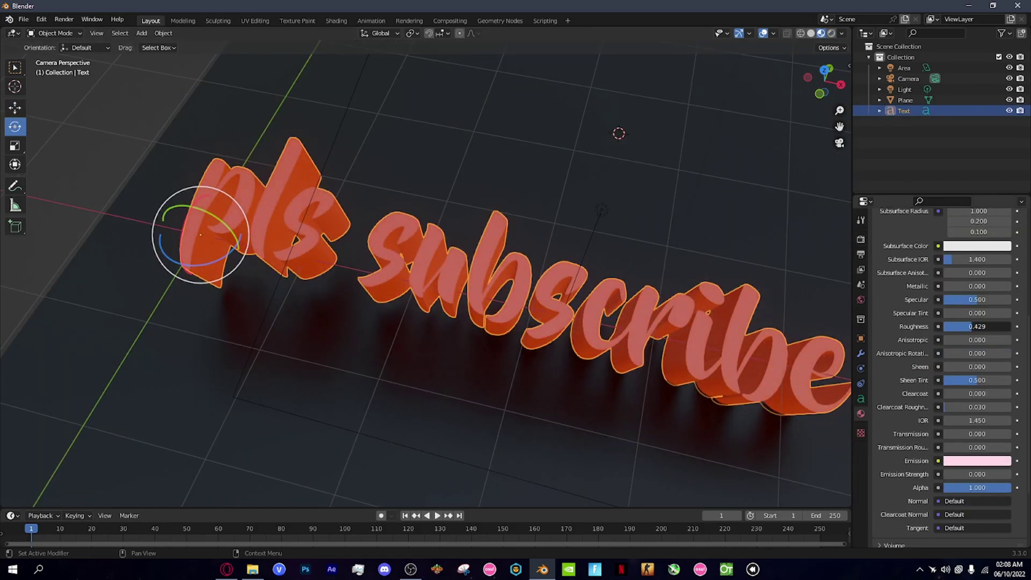
{"action": "left_click_drag", "start_coordinate": [951, 285], "coordinate": [1010, 286]}
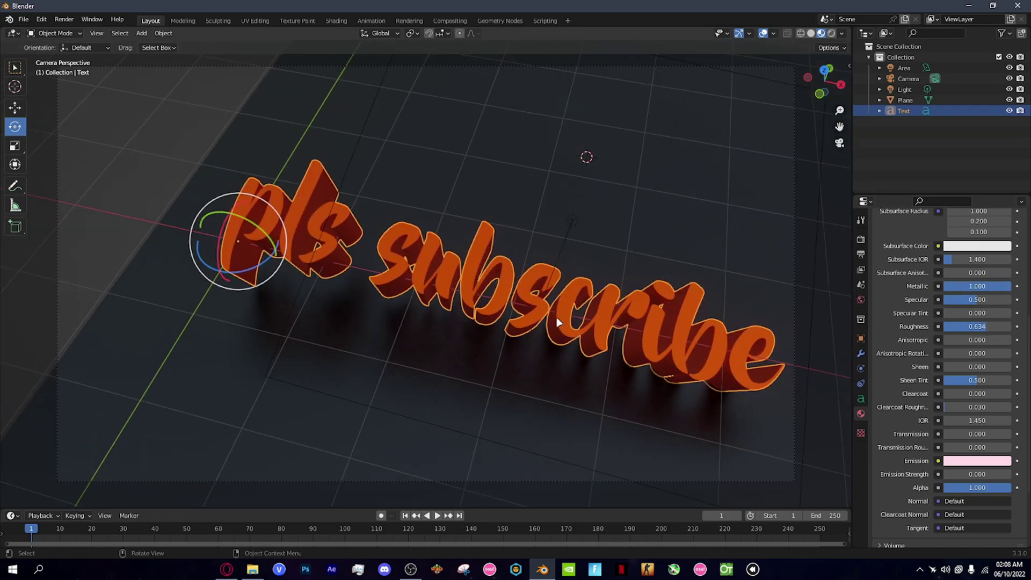
{"action": "left_click_drag", "start_coordinate": [976, 329], "coordinate": [940, 328]}
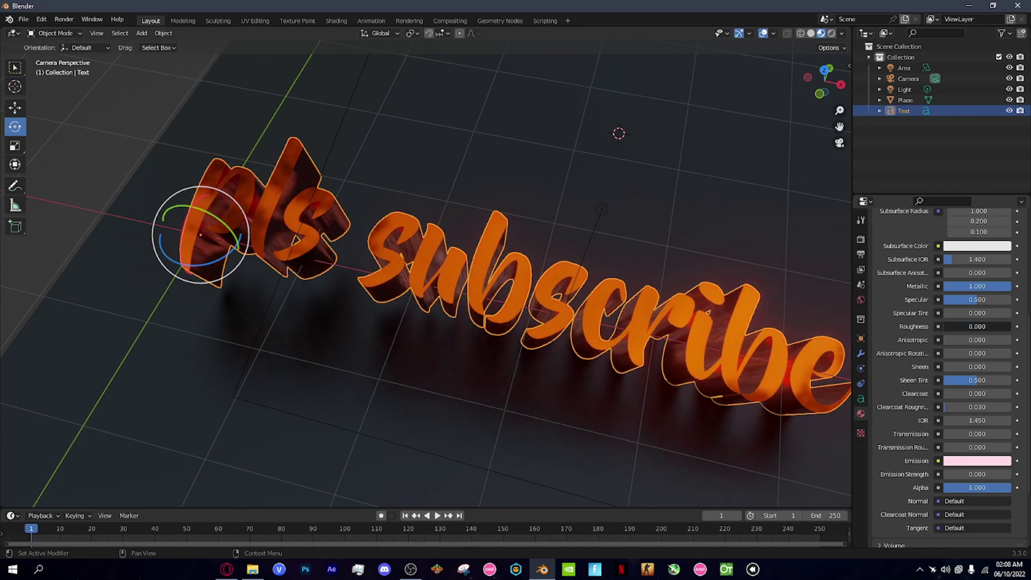
{"action": "scroll", "coordinate": [581, 320], "scroll_direction": "down", "scroll_amount": 2}
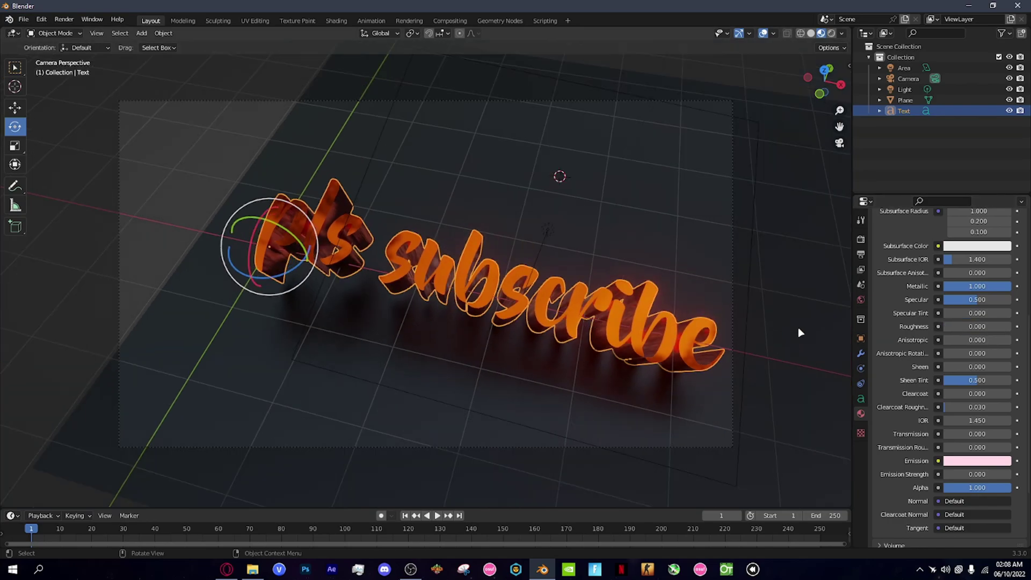
{"action": "scroll", "coordinate": [926, 430], "scroll_direction": "up", "scroll_amount": 3}
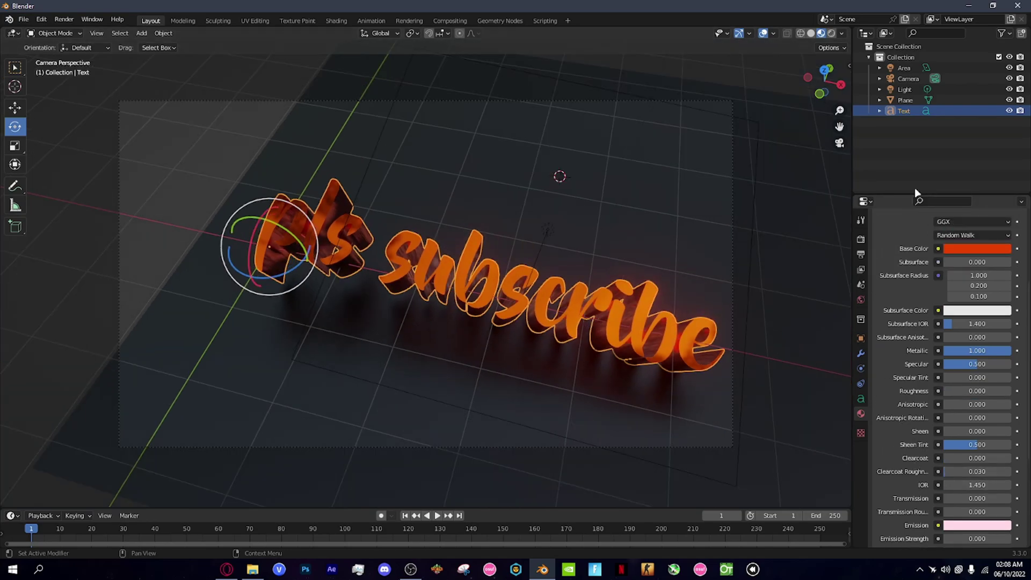
{"action": "left_click", "coordinate": [904, 69]}
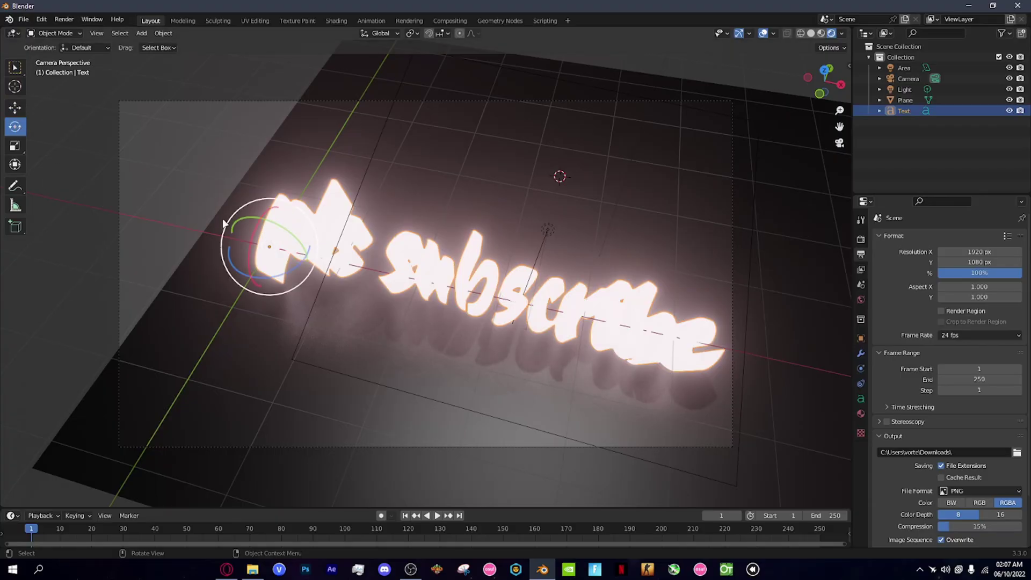
{"action": "mouse_move", "coordinate": [223, 223]}
{"action": "left_mouse_down"}
{"action": "mouse_move", "coordinate": [221, 238]}
{"action": "mouse_move", "coordinate": [211, 215]}
{"action": "left_mouse_up"}
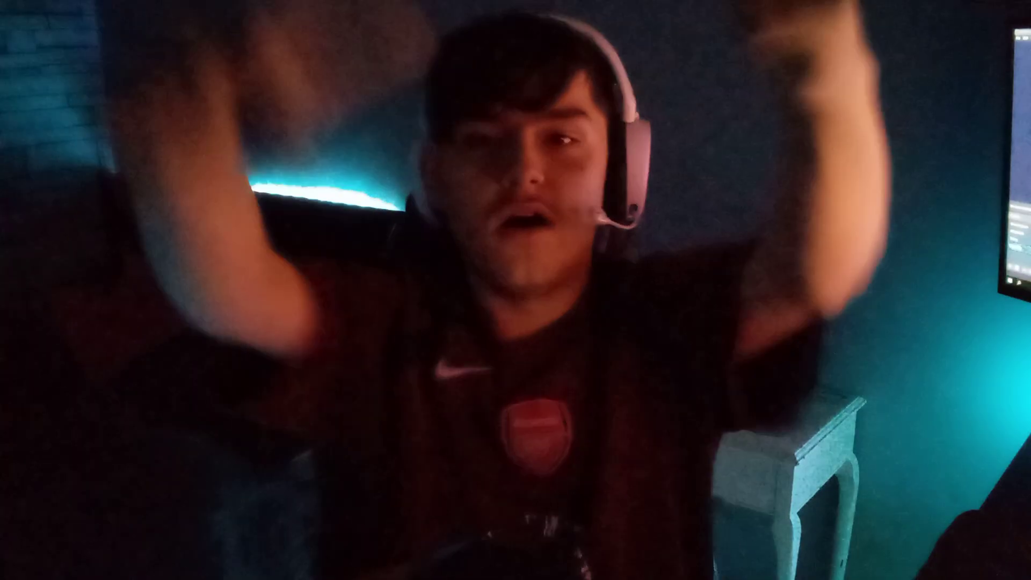